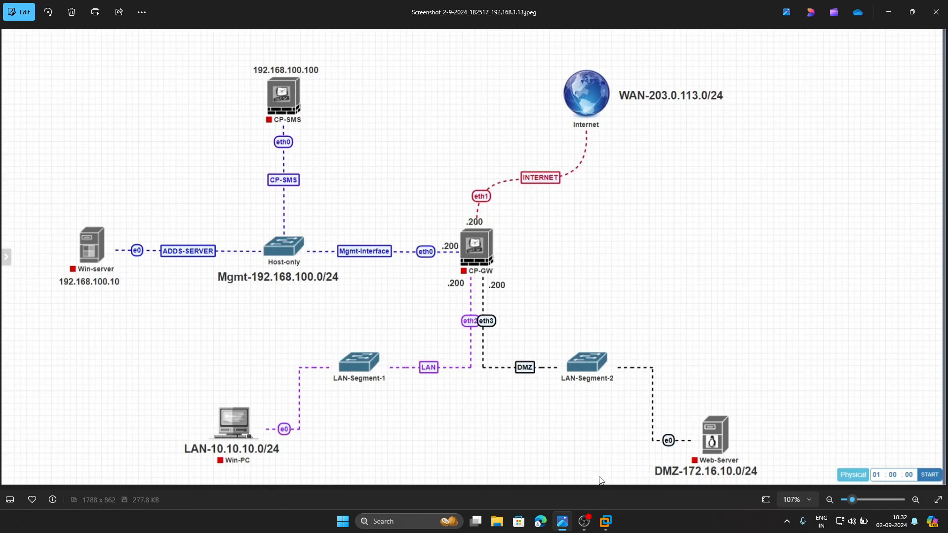
- Switch to VMware Workstation and open the Virtual Network Editor with administrator rights to change the network settings
key("alt+Tab")
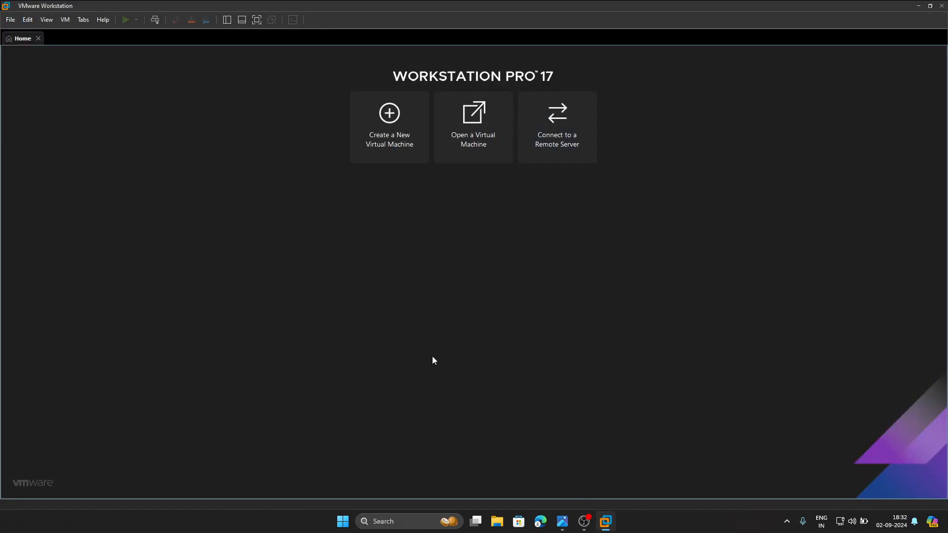
left_click(28, 20)
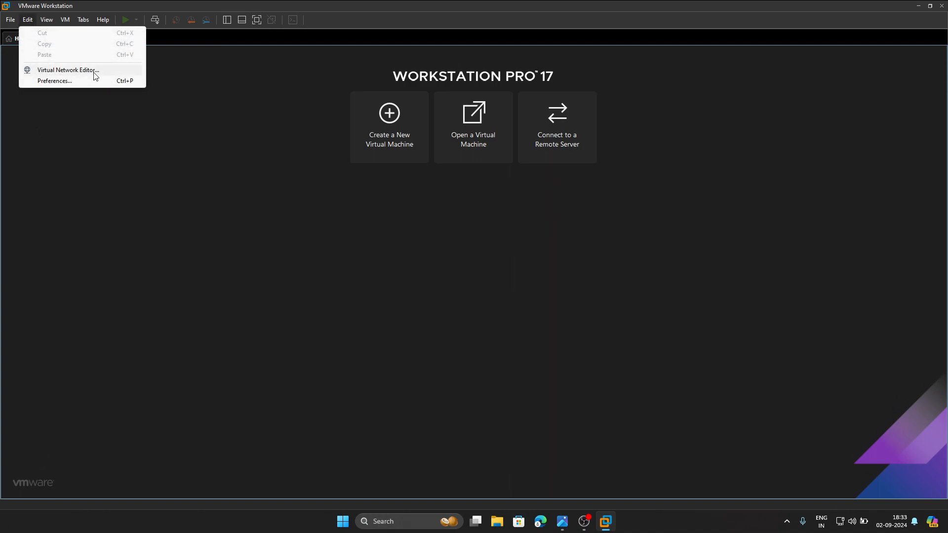
left_click(78, 71)
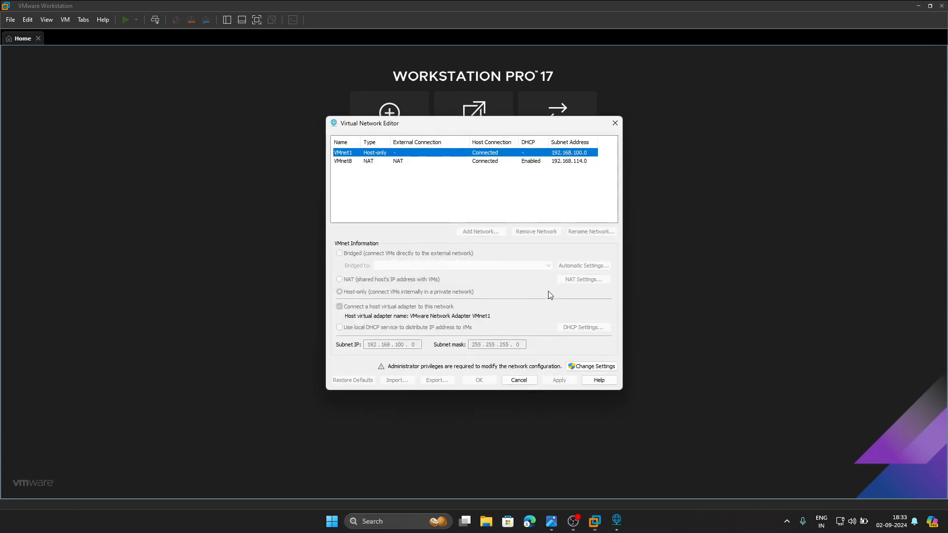
left_click(589, 368)
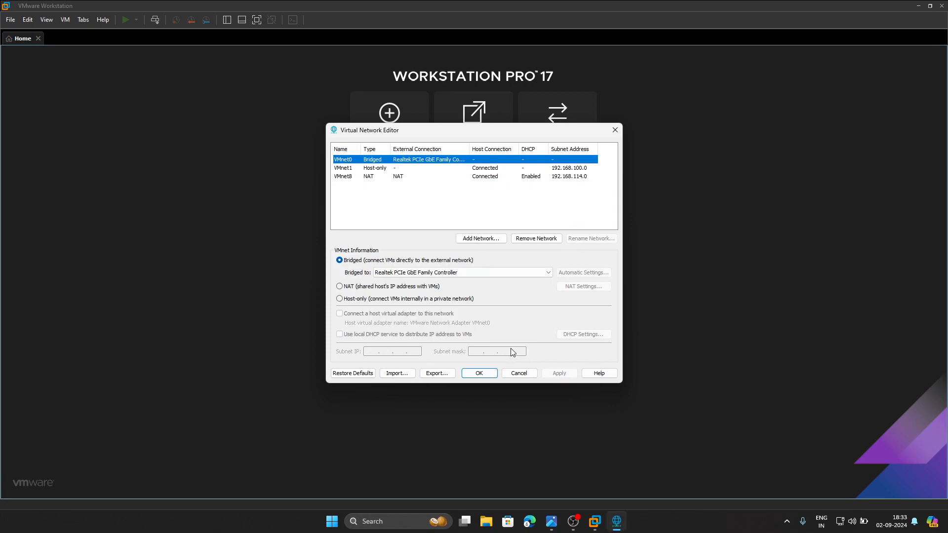
- Check the VMnet1 host-only network settings against the management and WAN subnets in the topology diagram
left_click(360, 169)
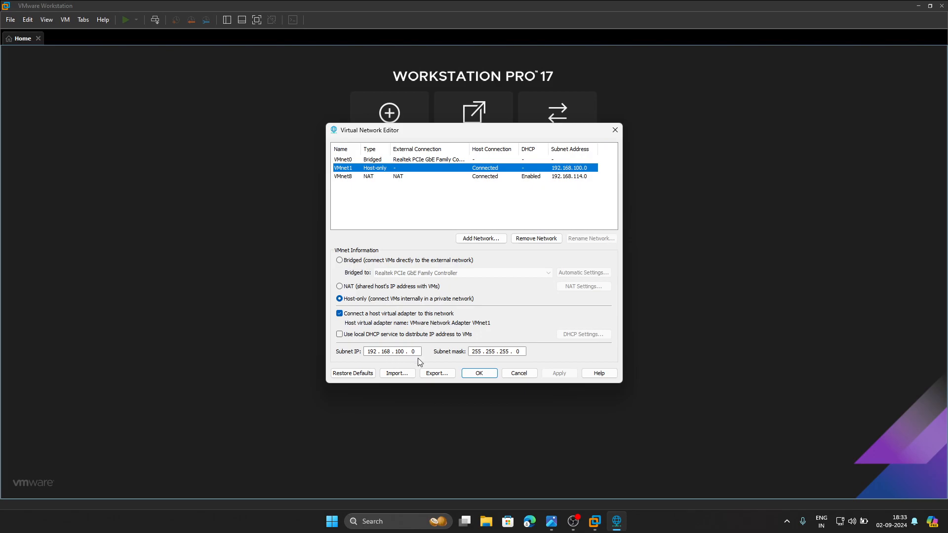
left_click(552, 522)
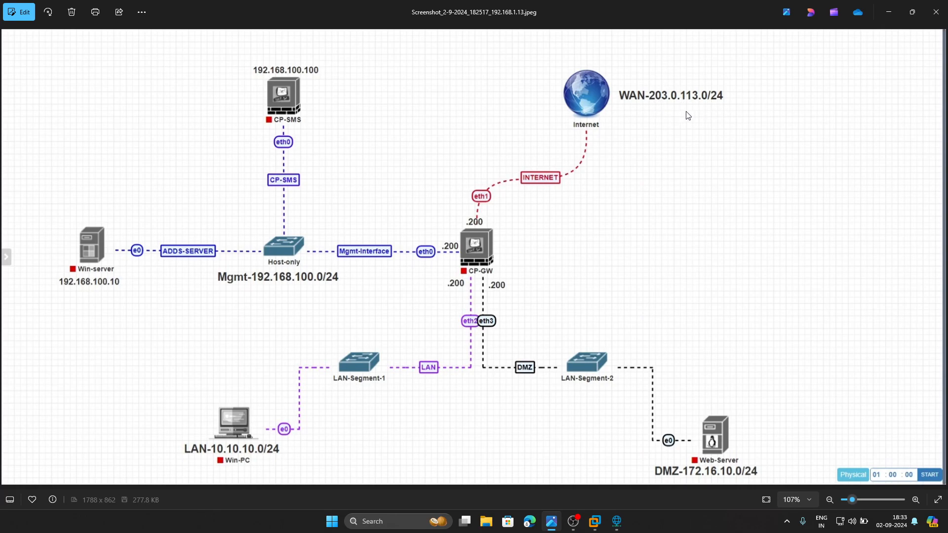
left_click(617, 521)
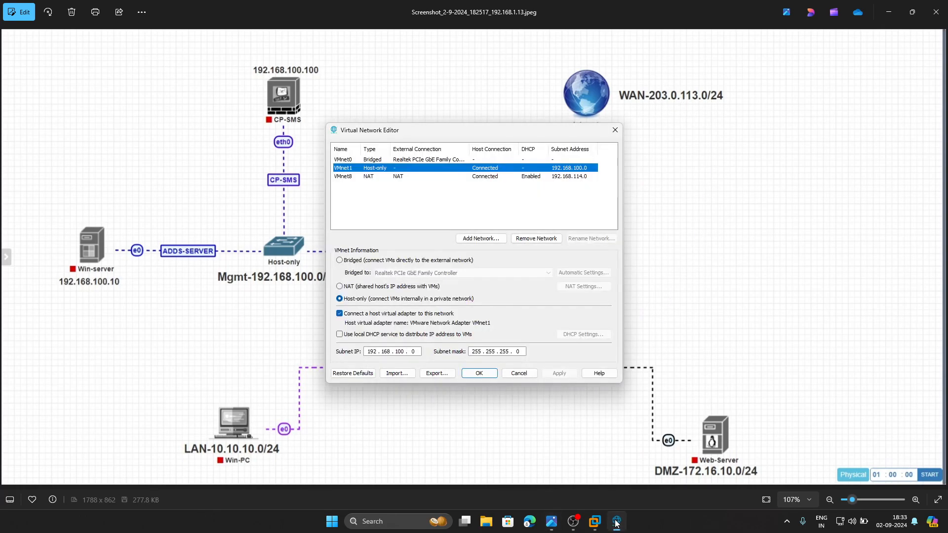
- Set the subnet IP of the VMnet8 NAT network to 203.0.113.0
left_click(550, 177)
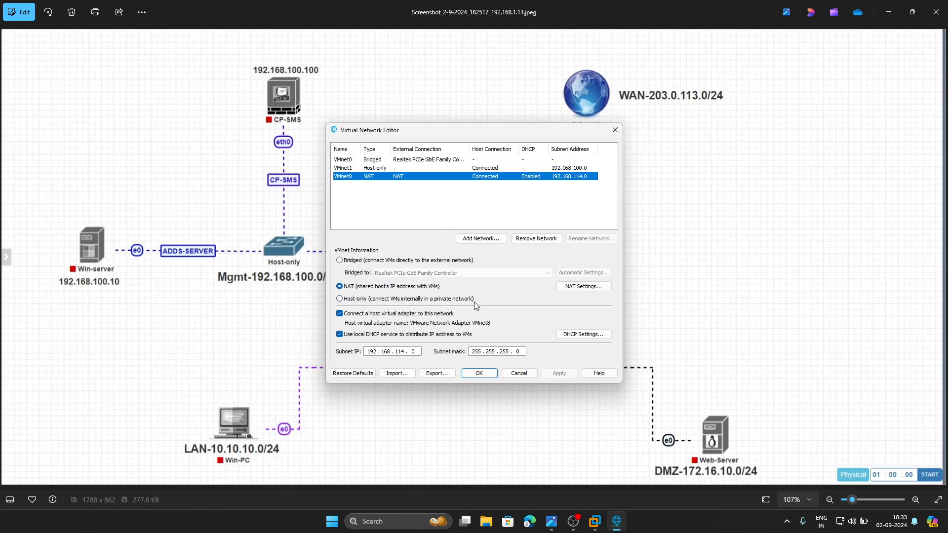
left_click(408, 351)
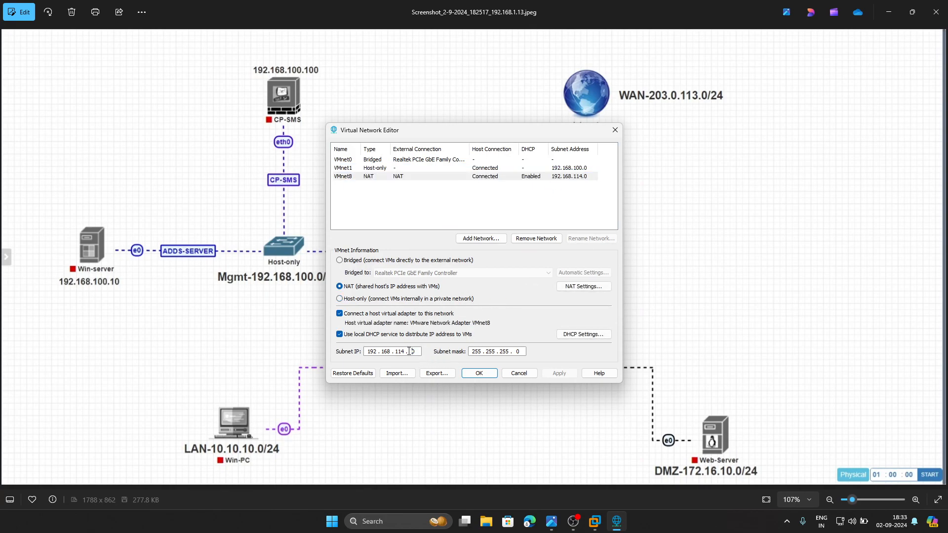
key("BackSpace")
key("BackSpace")
key("BackSpace")
key("BackSpace")
key("BackSpace")
key("BackSpace")
key("BackSpace")
key("BackSpace")
key("BackSpace")
key("BackSpace")
key("BackSpace")
key("BackSpace")
type("203 . 0 . 113 . 0")
- Set the gateway IP in VMnet8's NAT settings to 203.0.113.254 and confirm
left_click(576, 287)
left_click(428, 199)
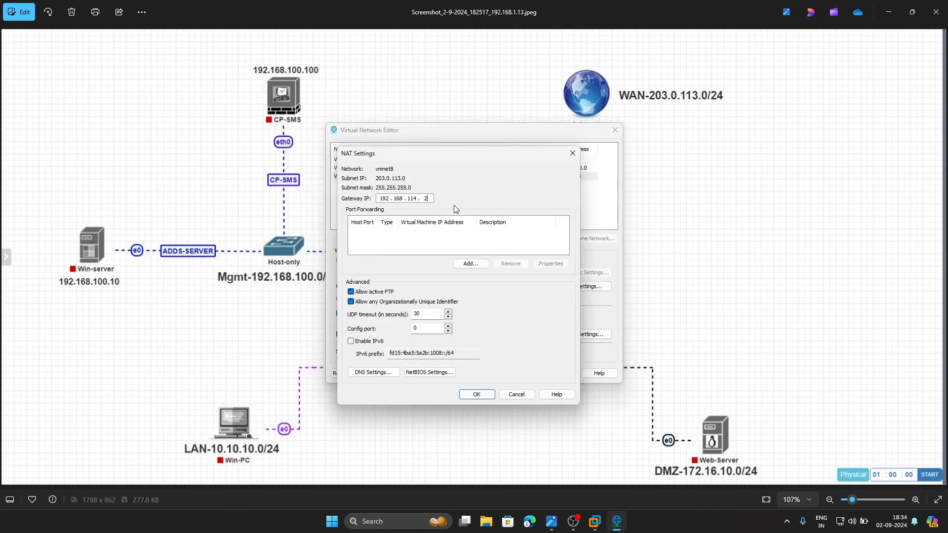
key("BackSpace")
key("BackSpace")
key("BackSpace")
key("BackSpace")
key("BackSpace")
key("BackSpace")
key("BackSpace")
key("BackSpace")
key("BackSpace")
type("203 . 0 . 113 . 254")
left_click(476, 394)
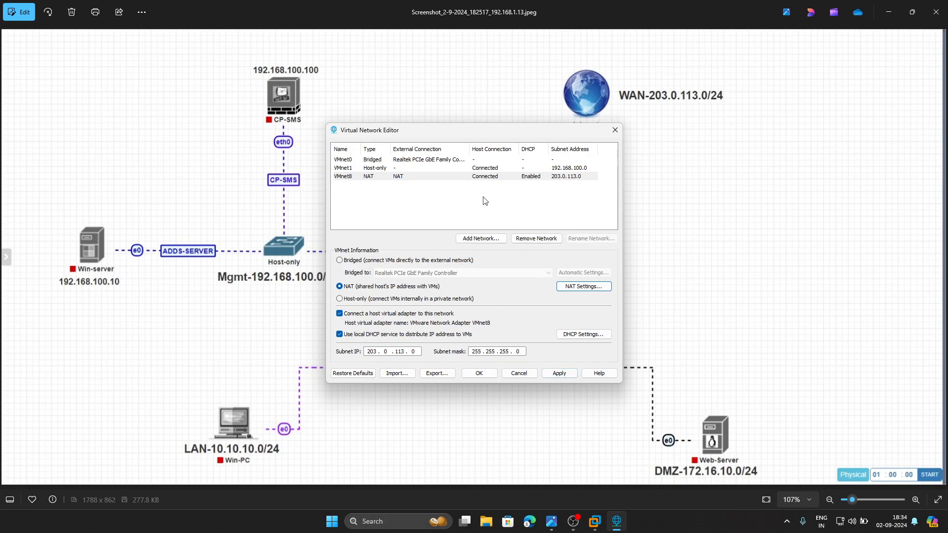
- Review the VMnet1 and VMnet8 settings, apply the network changes and close the Virtual Network Editor
left_click(568, 170)
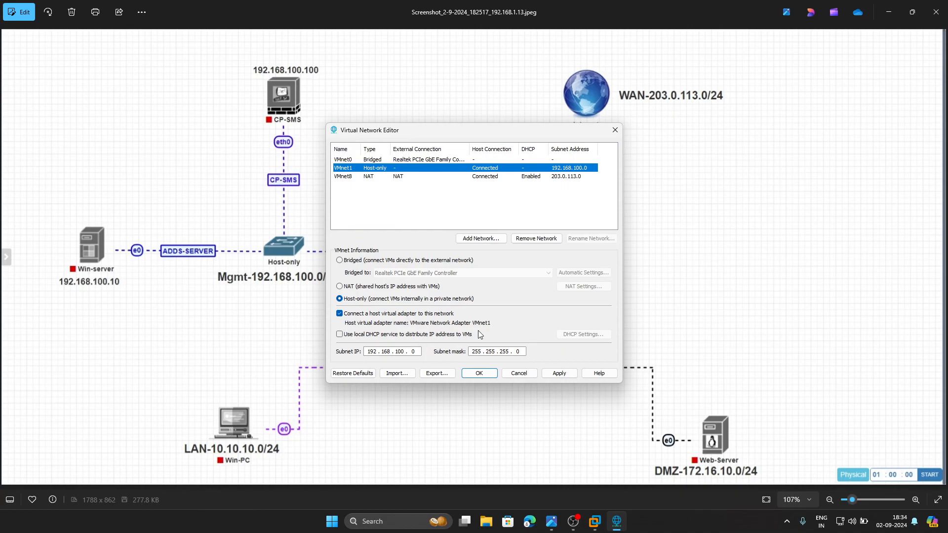
left_click(502, 177)
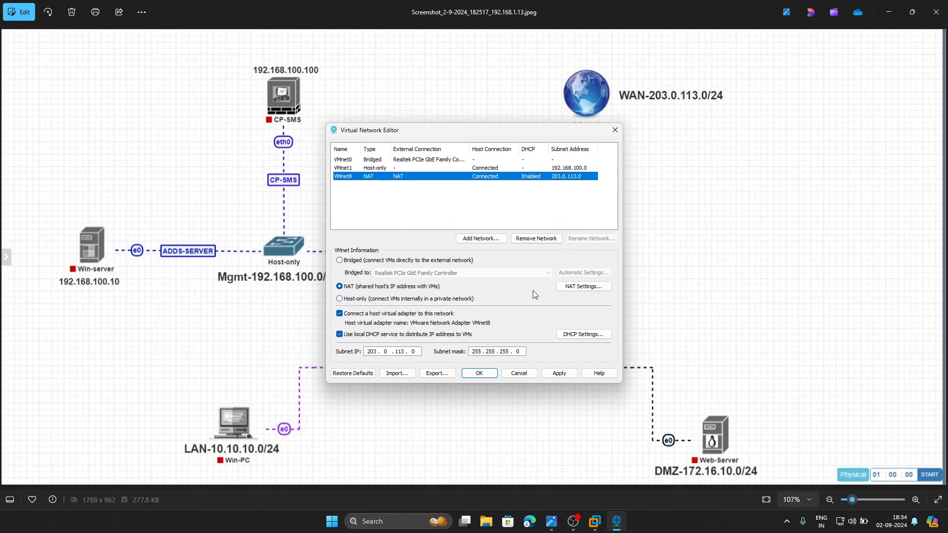
left_click(560, 375)
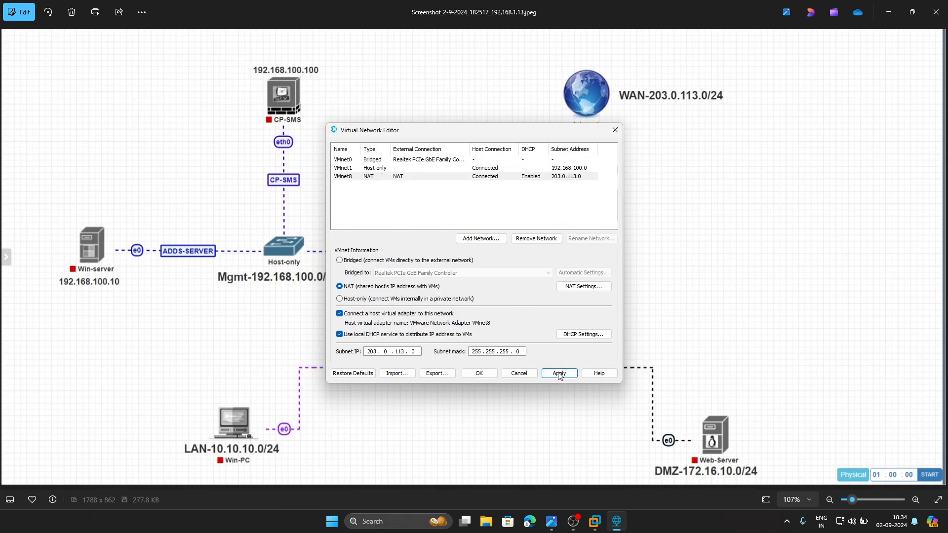
left_click(484, 374)
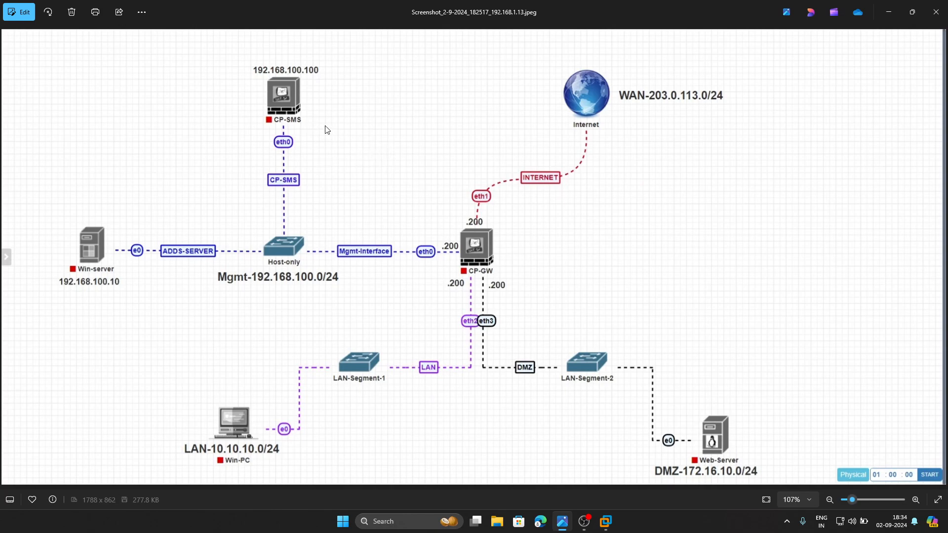
- Start a custom virtual machine in VMware Workstation with 17.5.x compatibility, a blank disk and Red Hat Enterprise Linux 9 64-bit as guest system
left_click(606, 522)
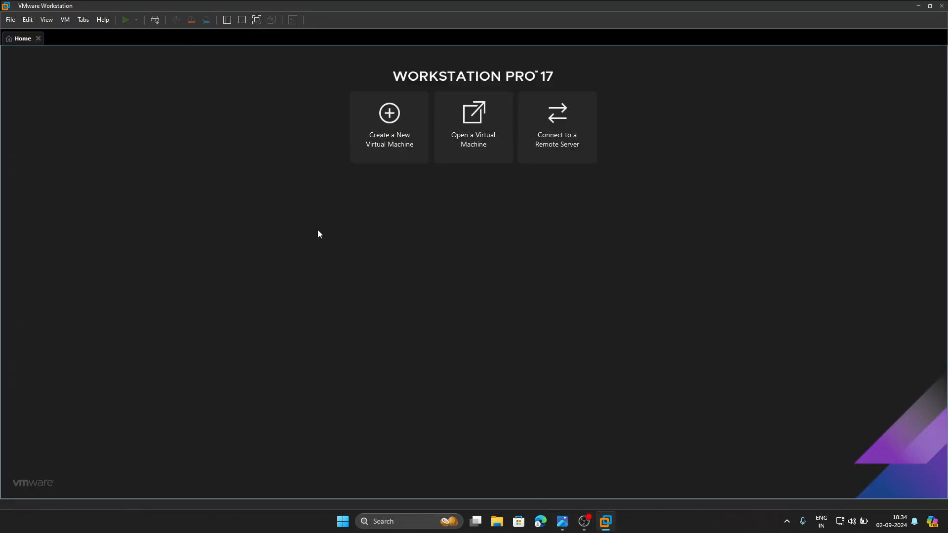
left_click(383, 138)
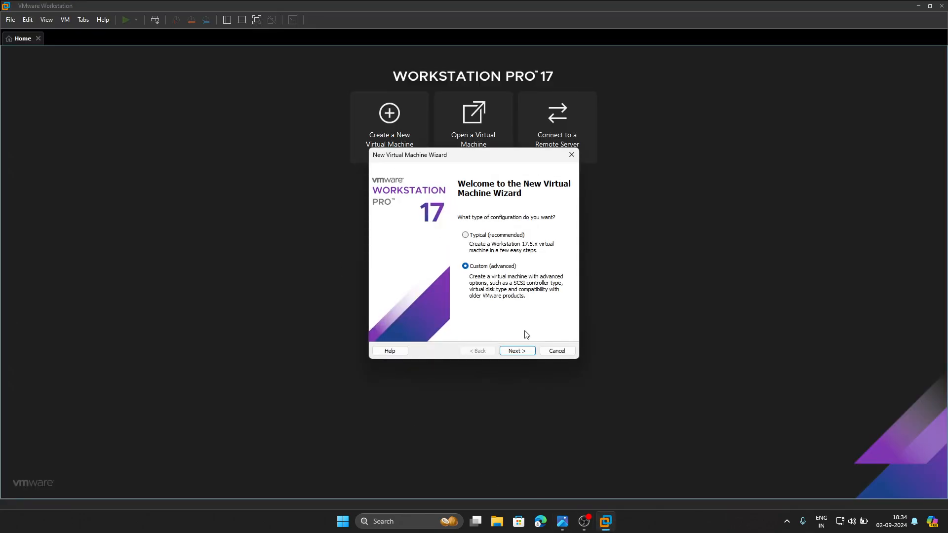
left_click(522, 351)
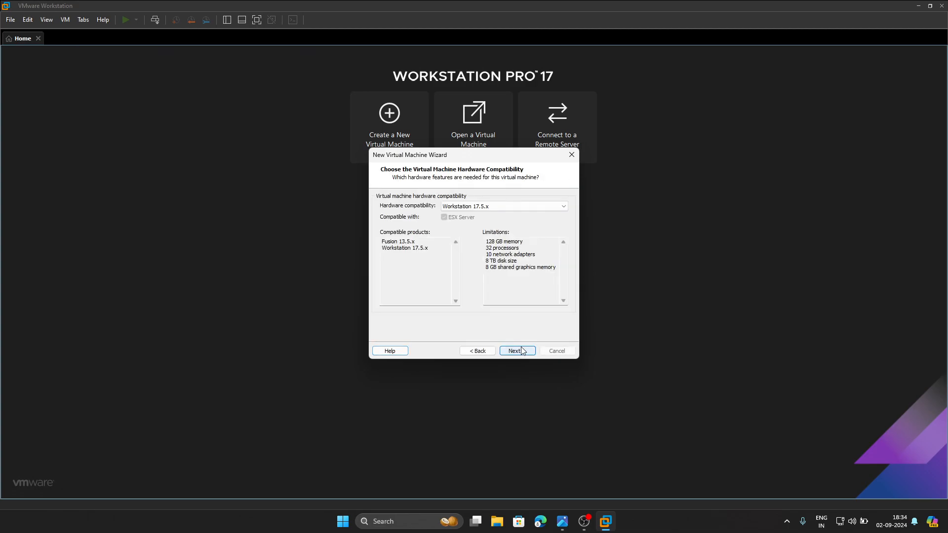
left_click(519, 354)
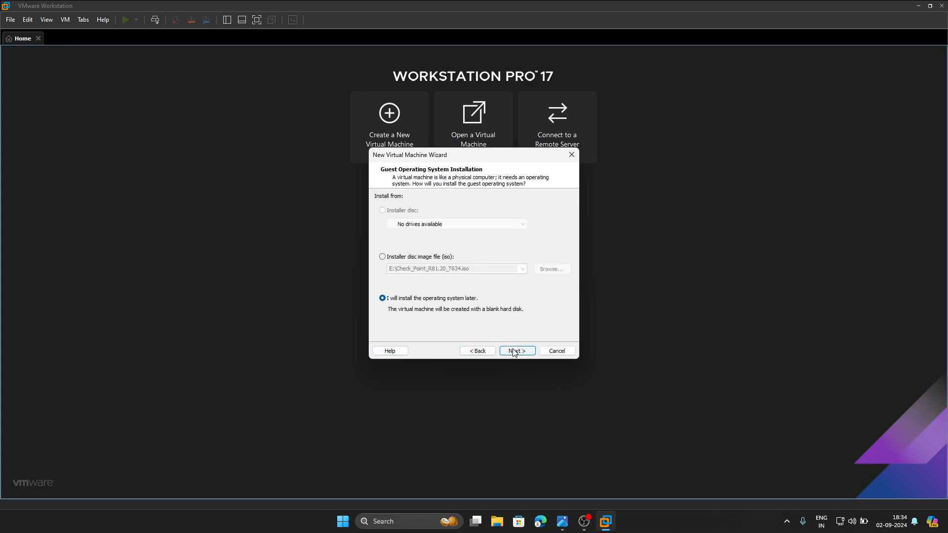
left_click(516, 351)
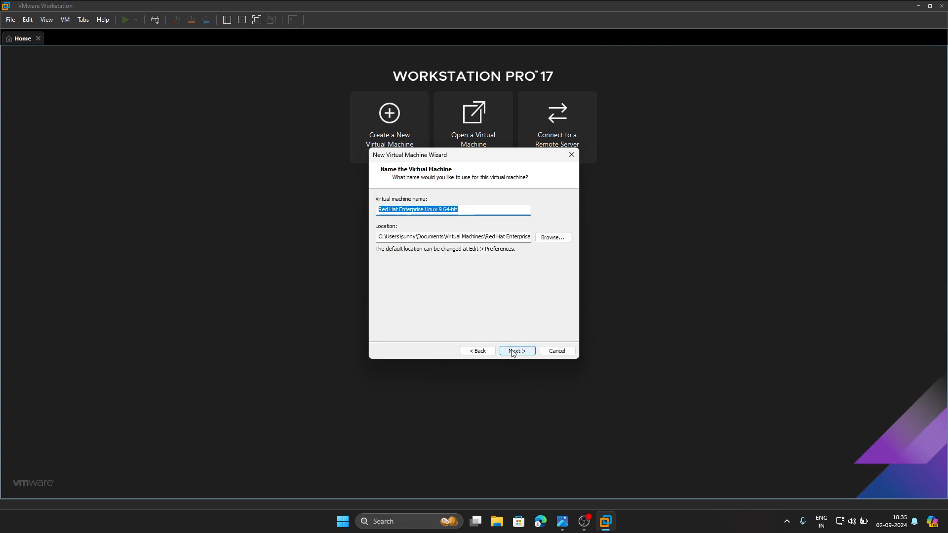
- Name the new virtual machine CP-SMS and keep its default location
key("BackSpace")
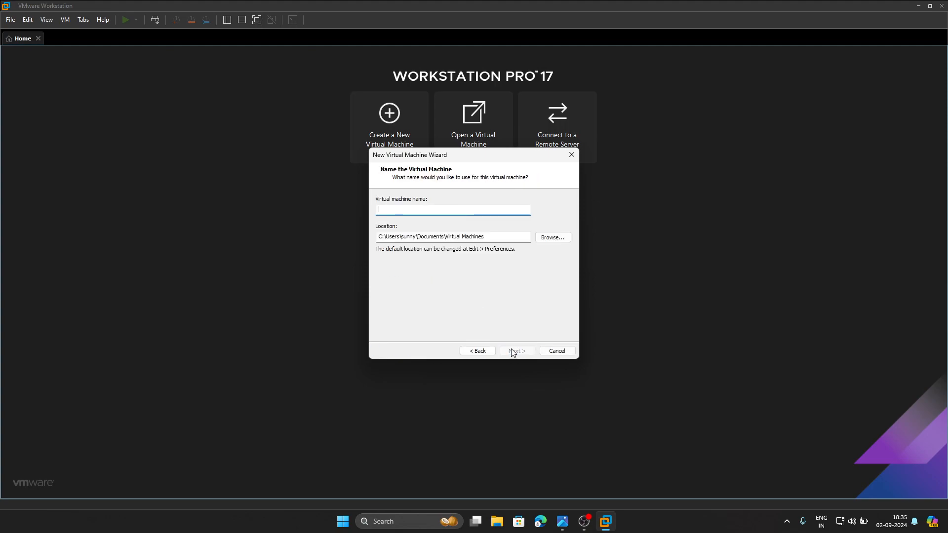
type("CP")
key("BackSpace")
type("-SMS")
left_click(517, 350)
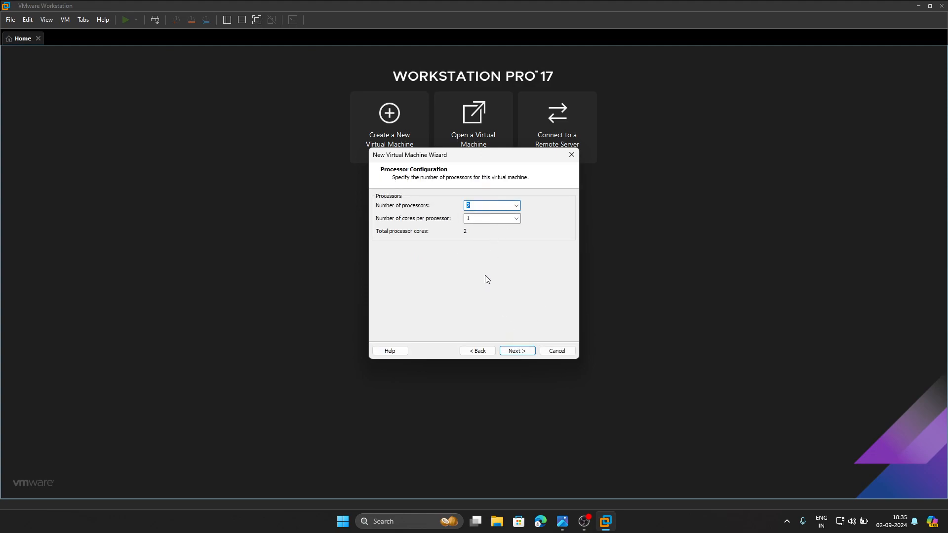
- Keep two processors with one core each and allocate 4096 MB of memory to the virtual machine
left_click(514, 351)
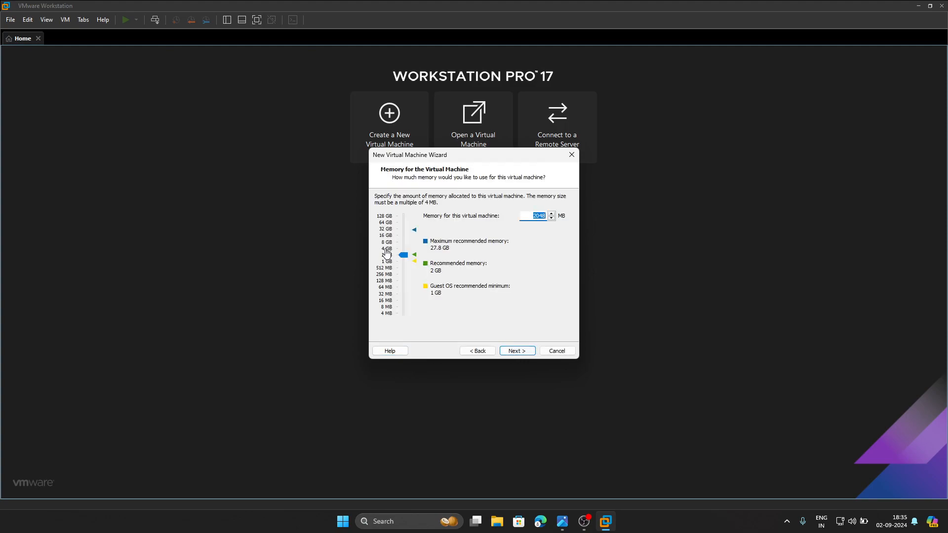
left_click(399, 249)
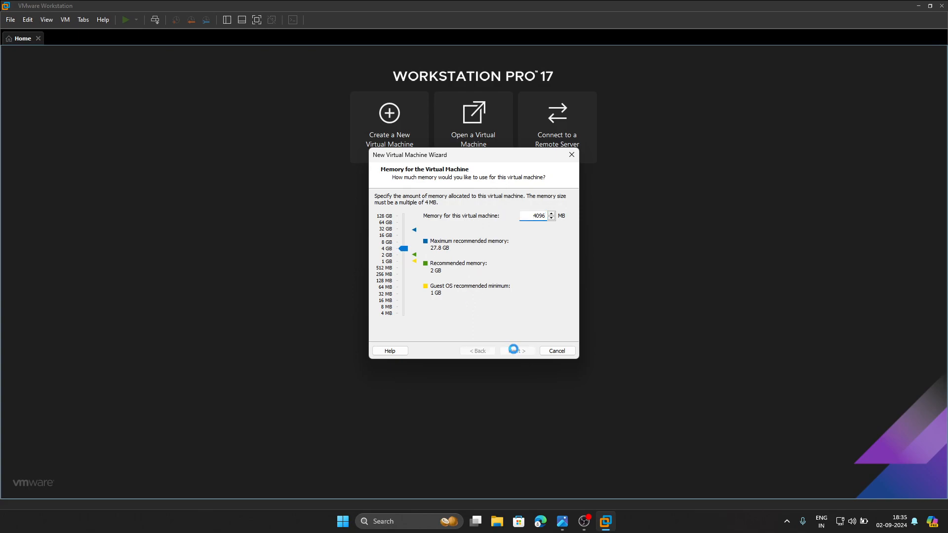
left_click(513, 351)
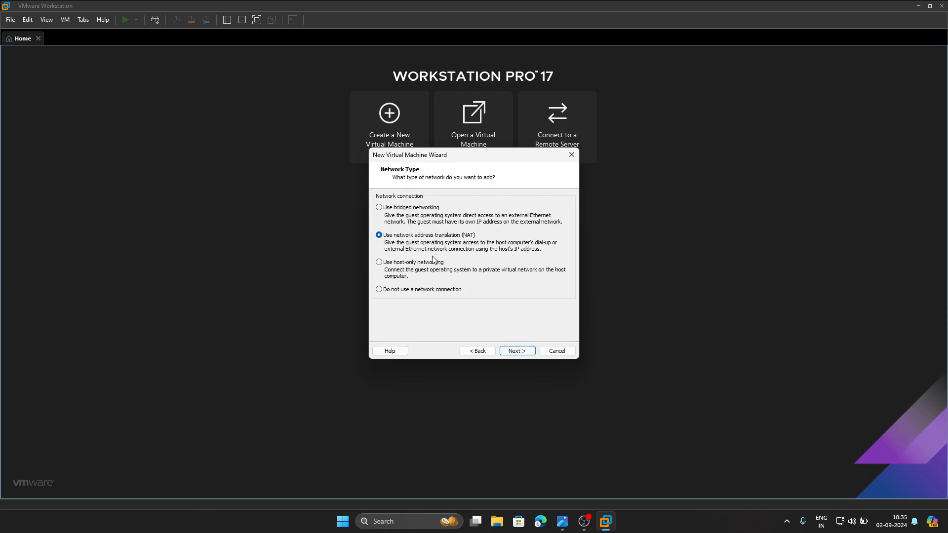
- Choose host-only networking for the virtual machine, checking the connection against the topology diagram
left_click(395, 264)
left_click(563, 522)
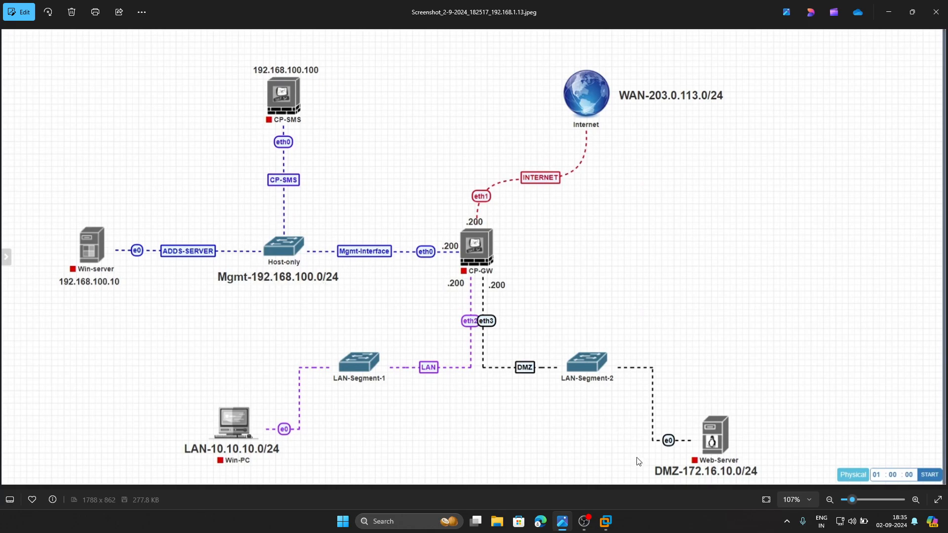
left_click(606, 522)
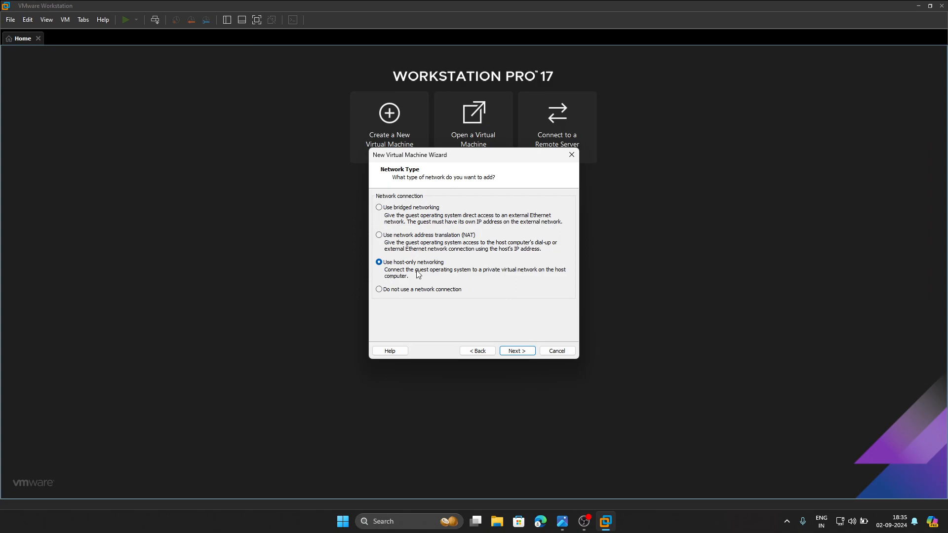
left_click(519, 352)
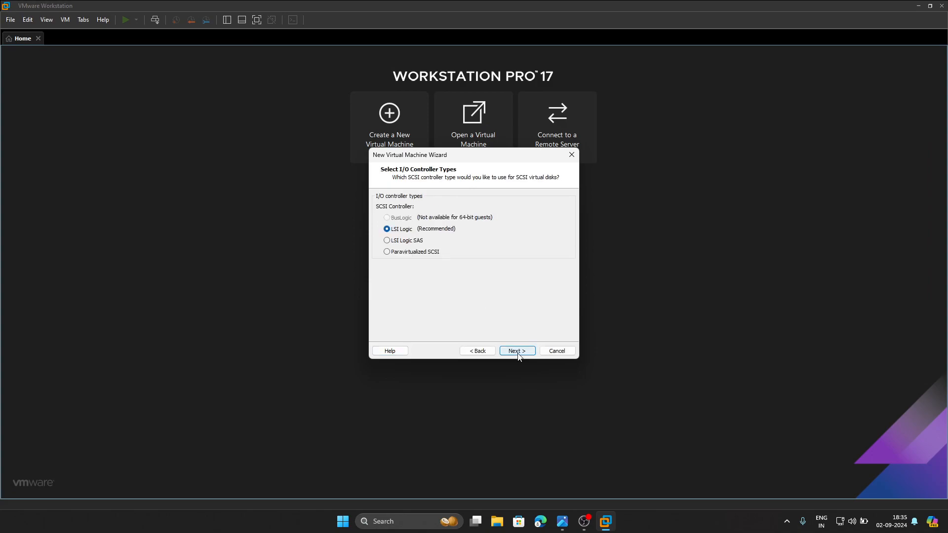
- Accept the LSI Logic controller and the NVMe disk type, and choose to create a new virtual disk
left_click(518, 352)
left_click(518, 351)
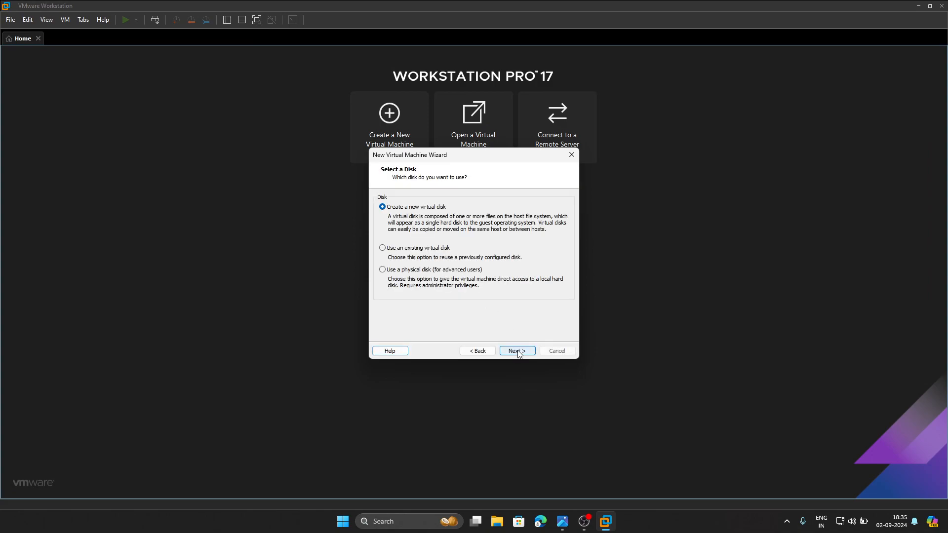
left_click(518, 352)
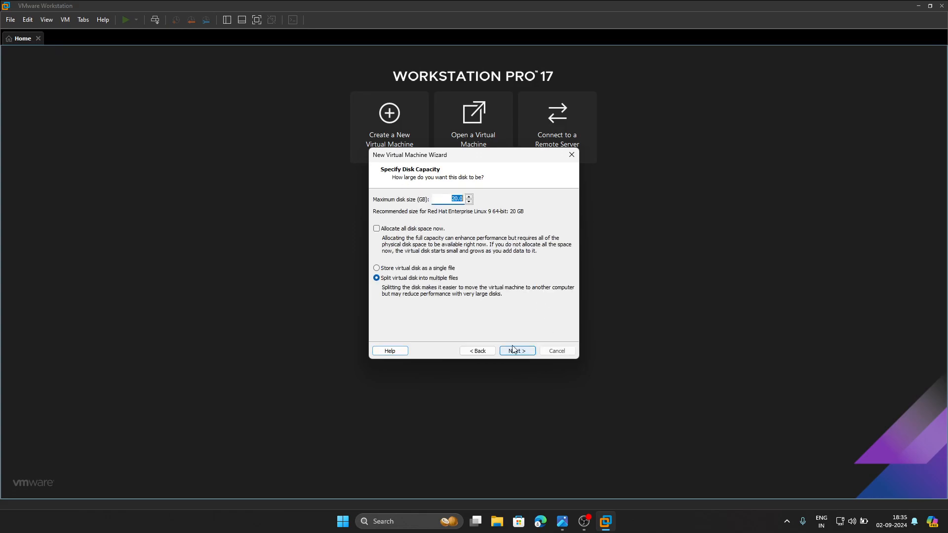
- Set the disk size to 100 GB stored as a single file, keep CP-SMS.vmdk as its name and finish creating the virtual machine
type("100")
left_click(418, 268)
left_click(516, 352)
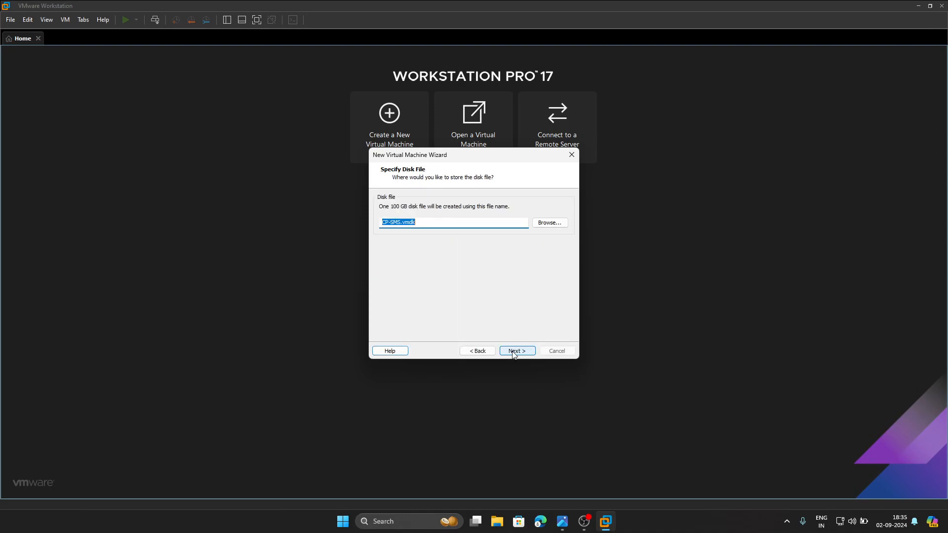
left_click(515, 353)
left_click(514, 352)
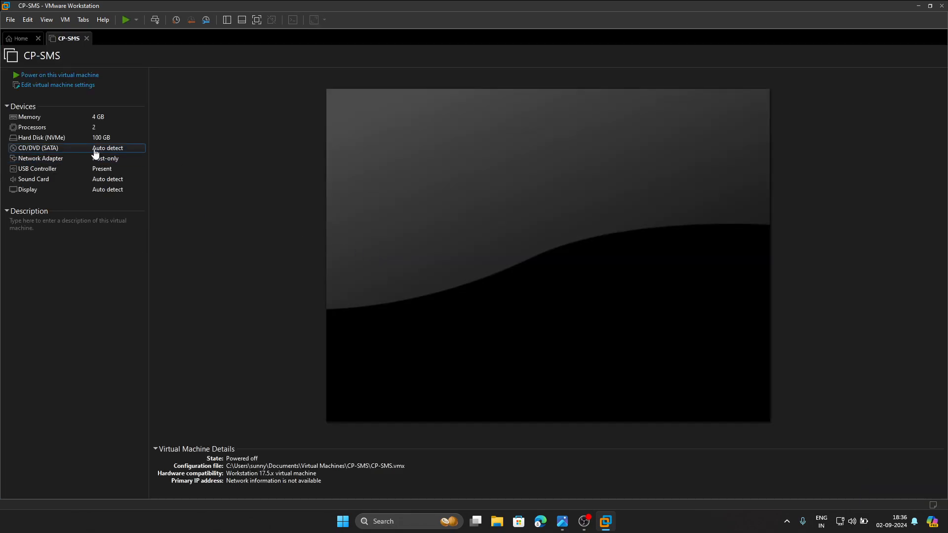
- Attach the ISO image Check_Point_R81.20_T634.iso to the CD/DVD drive of CP-SMS and save the settings
double_click(56, 151)
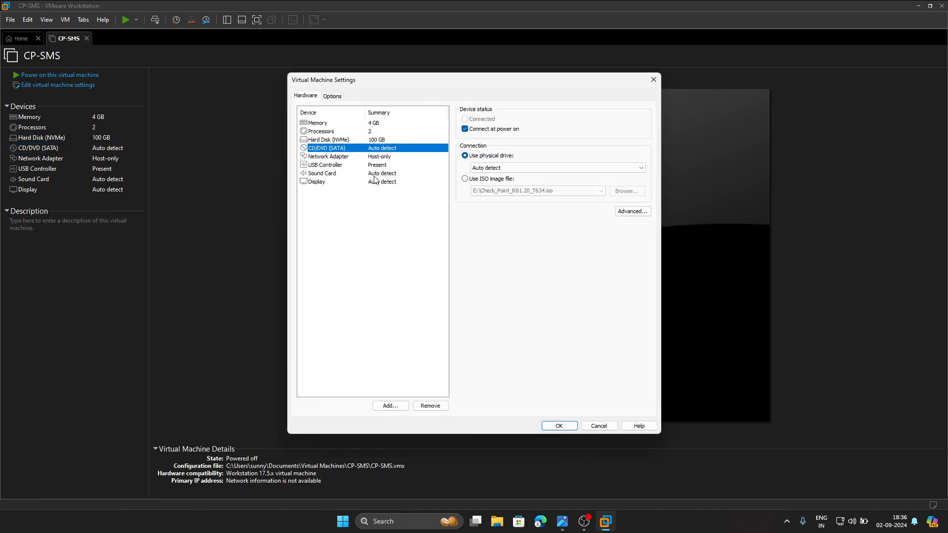
left_click(481, 181)
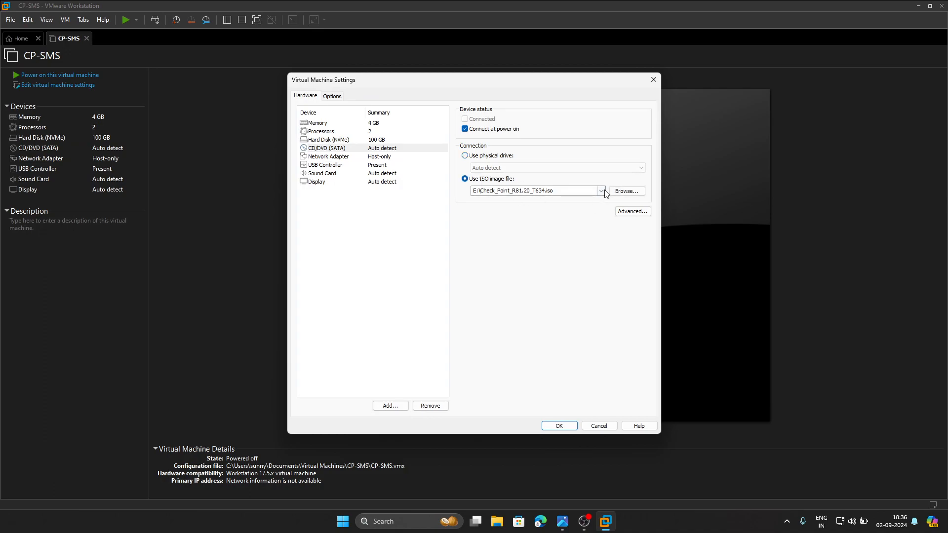
left_click(619, 192)
left_click(440, 179)
left_click(677, 337)
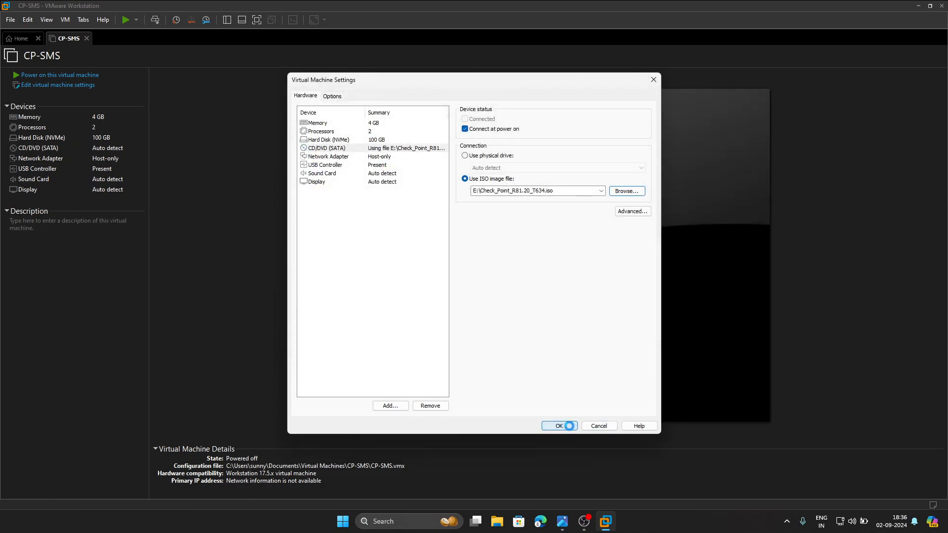
left_click(559, 426)
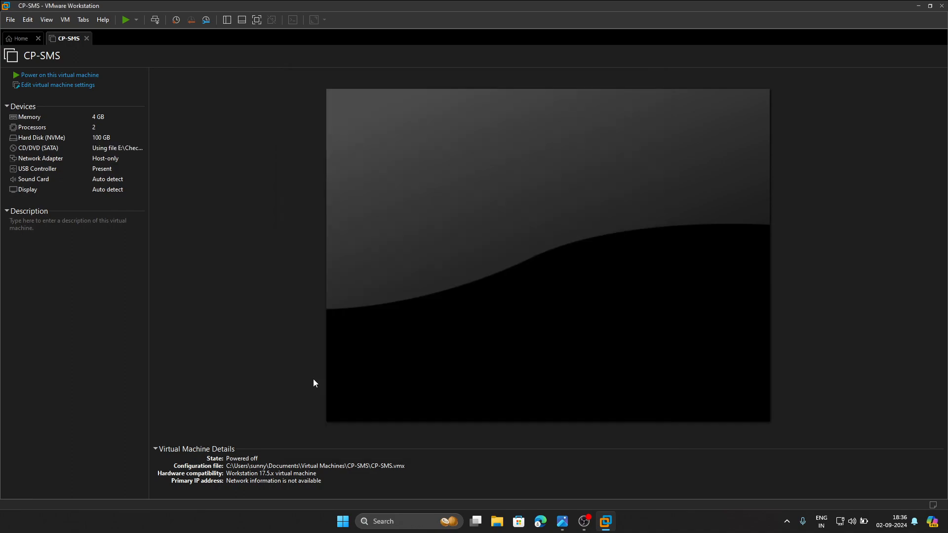
- Power on the CP-SMS virtual machine and start the GAIA - UEFI installation
left_click(90, 75)
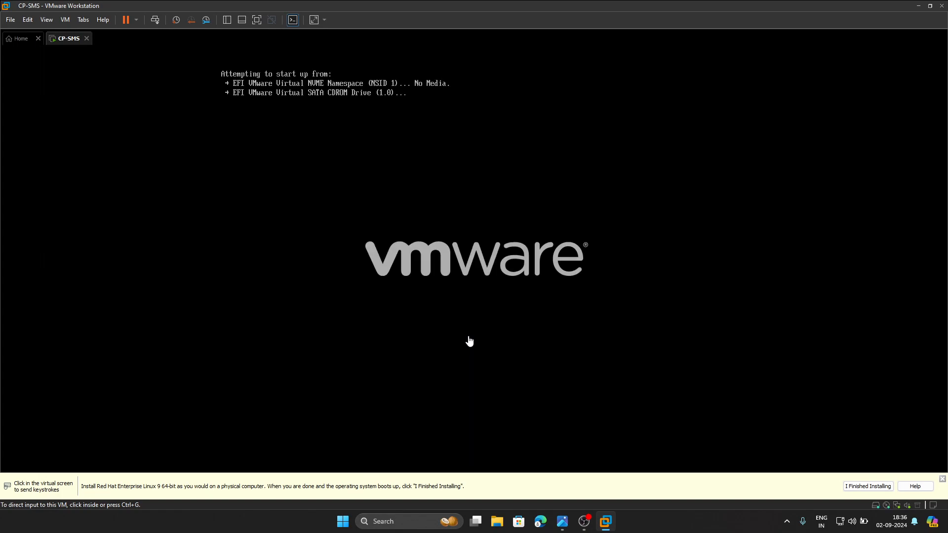
left_click(463, 297)
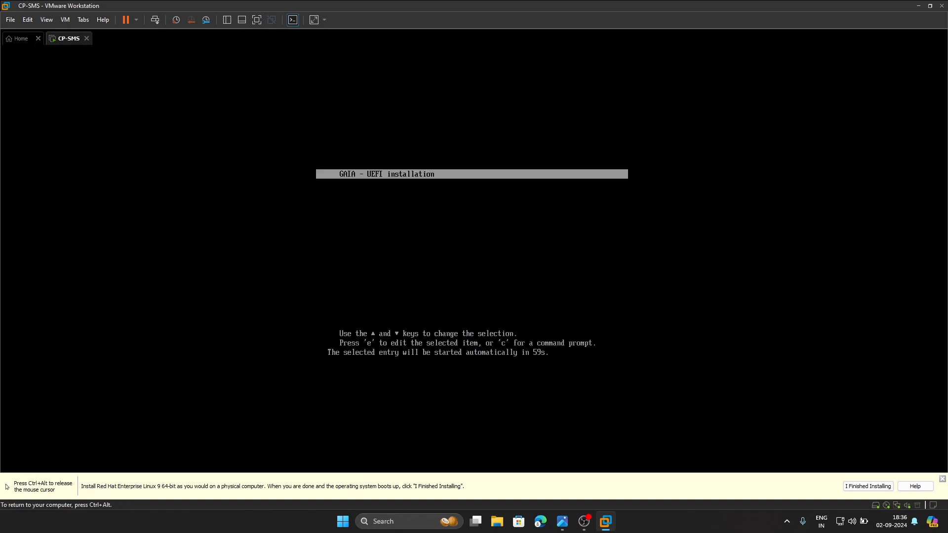
key("Return")
key("ctrl+alt")
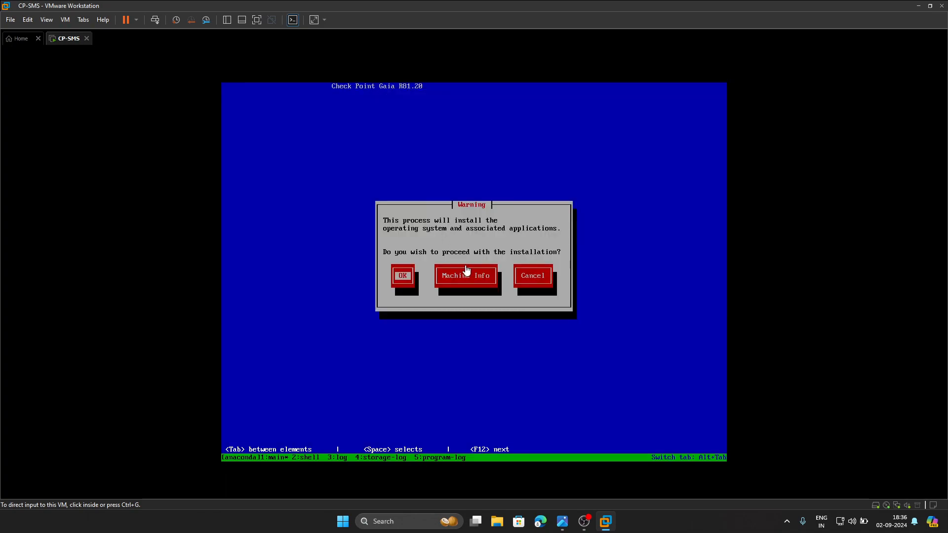
- Proceed with the Check Point Gaia R81.20 installation and accept the US keyboard type
left_click(499, 321)
key("Return")
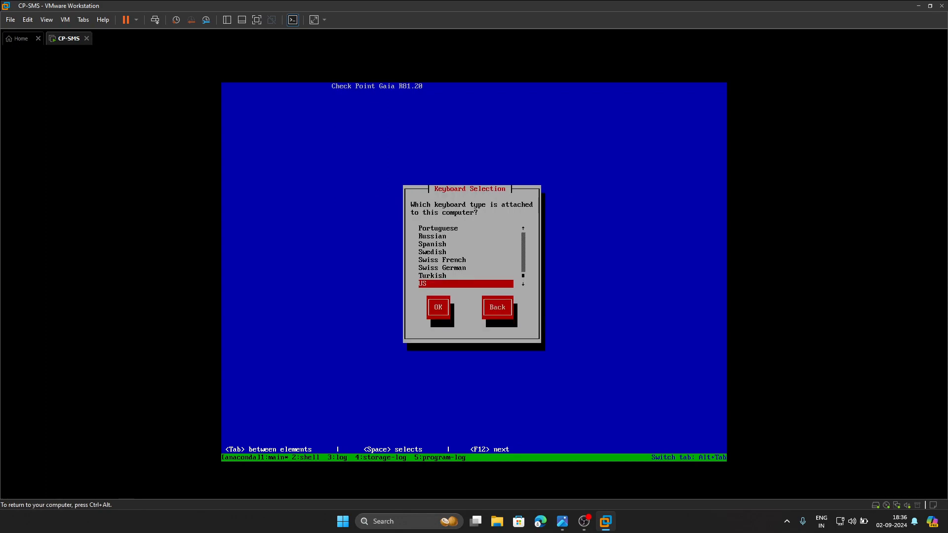
key("Return")
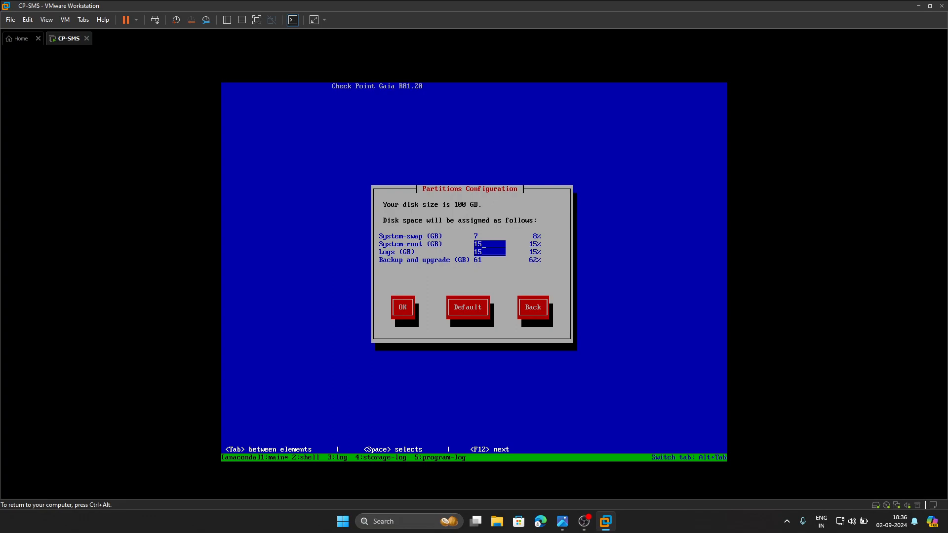
key("BackSpace")
key("Tab")
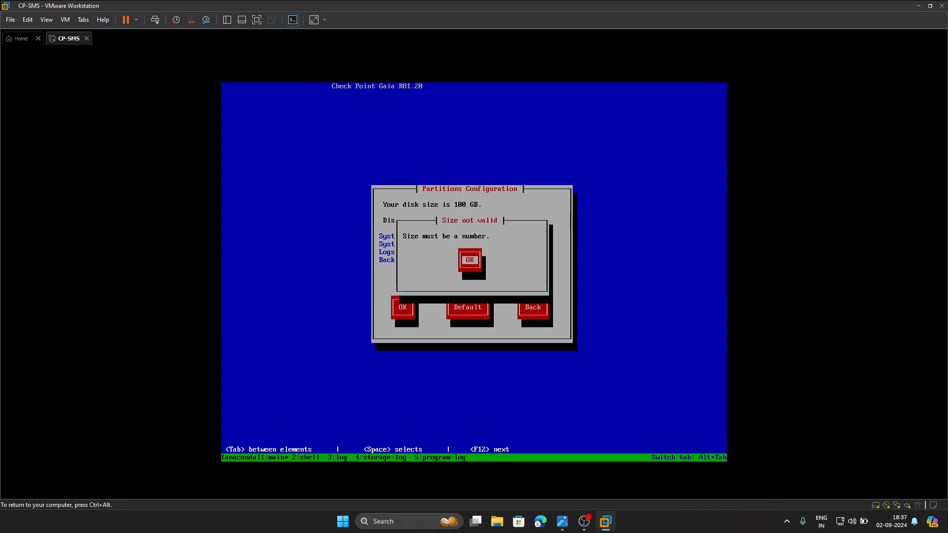
key("Return")
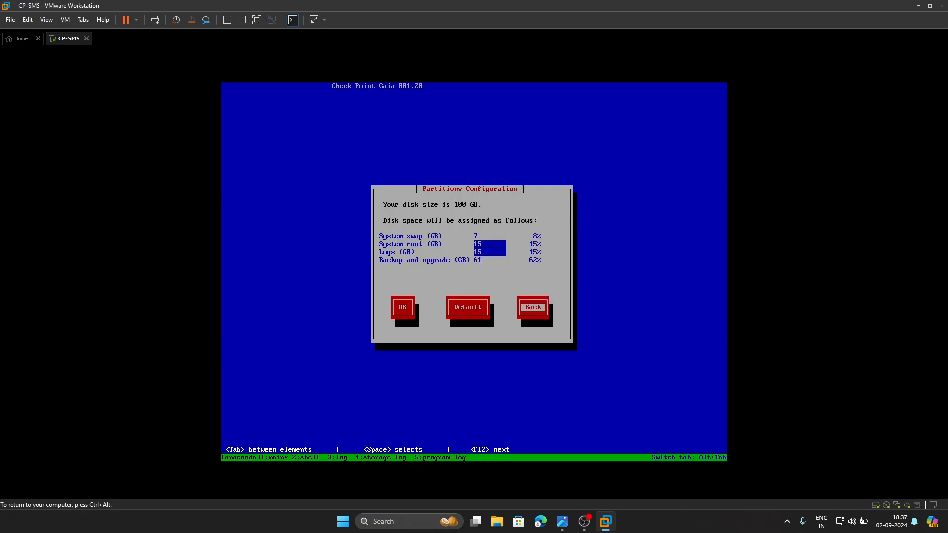
- Enter a partition size of 30 GB and accept the partitions configuration
key("shift+Tab")
key("shift+Tab")
key("shift+Tab")
key("BackSpace")
type("30")
key("Tab")
key("Return")
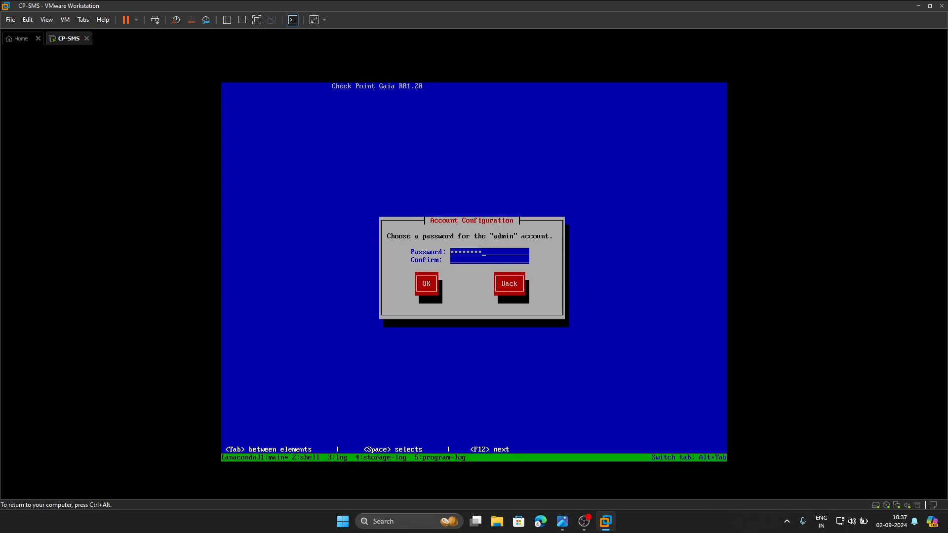
- Enter and confirm the password for the admin account
type("*******")
key("Tab")
key("Return")
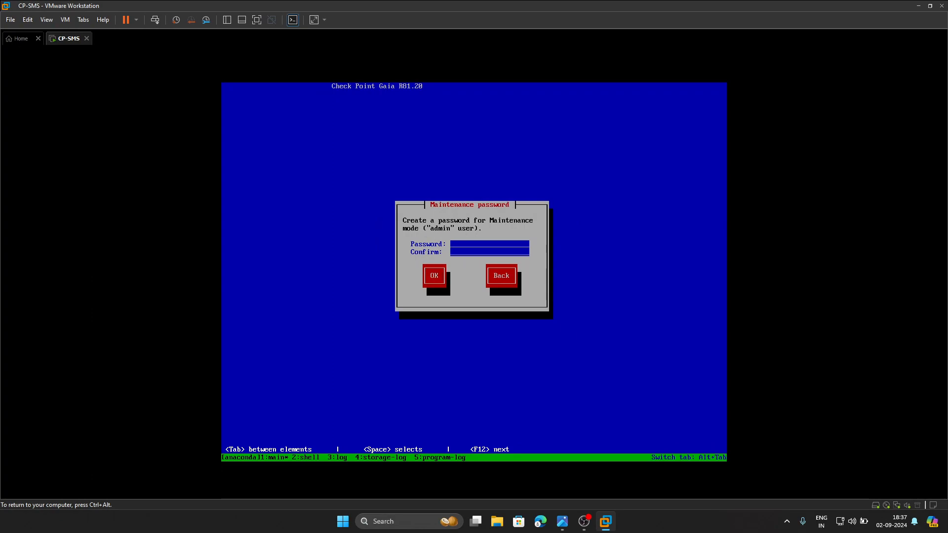
- Enter and confirm the maintenance mode password for the admin user
type("******************")
key("Tab")
key("Return")
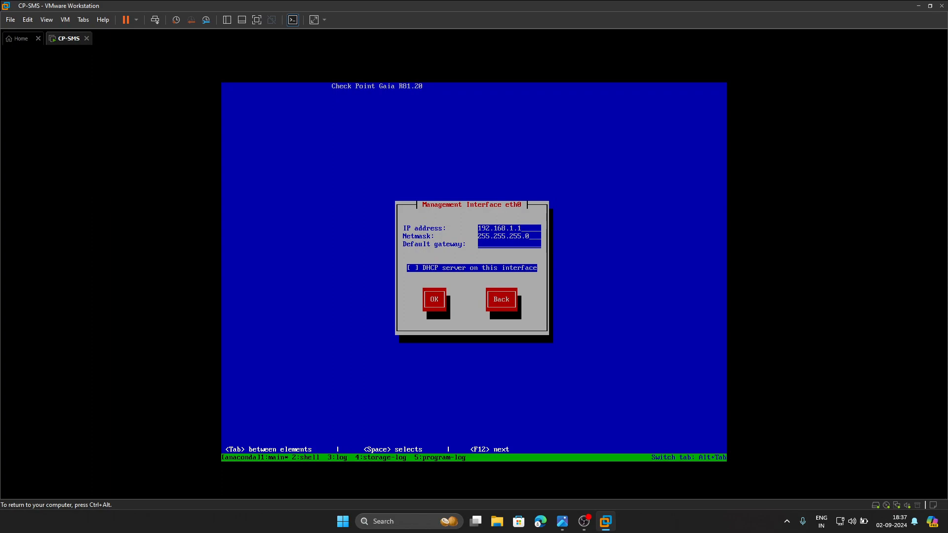
- Following the topology diagram, set eth0 to IP address 192.168.100.100, netmask 255.255.255.0 and default gateway 192.168.100.200
key("ctrl+alt")
left_click(562, 522)
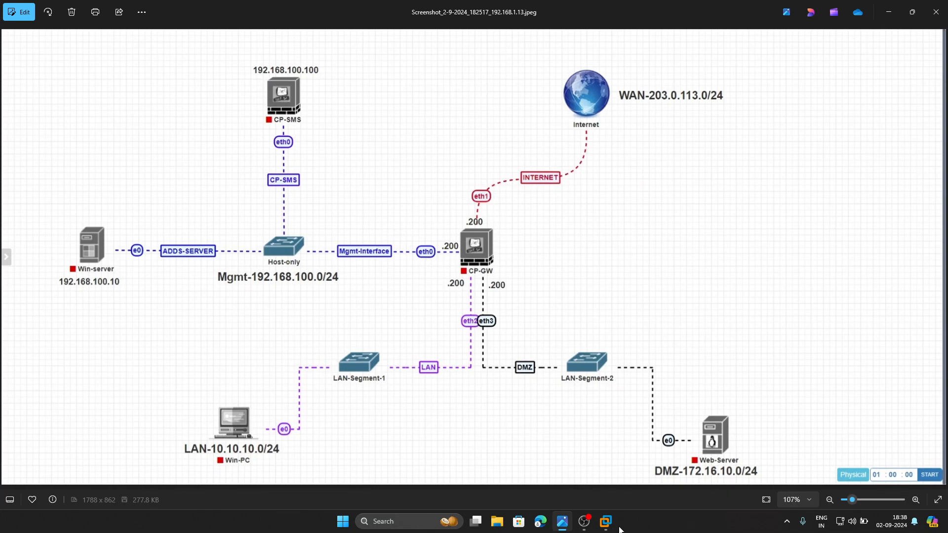
mouse_move(606, 522)
left_click(652, 456)
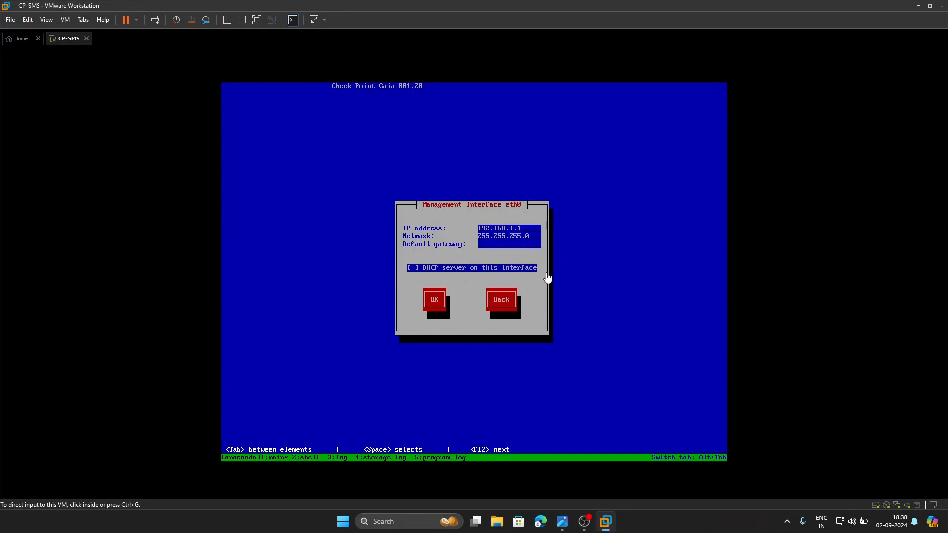
left_click(525, 236)
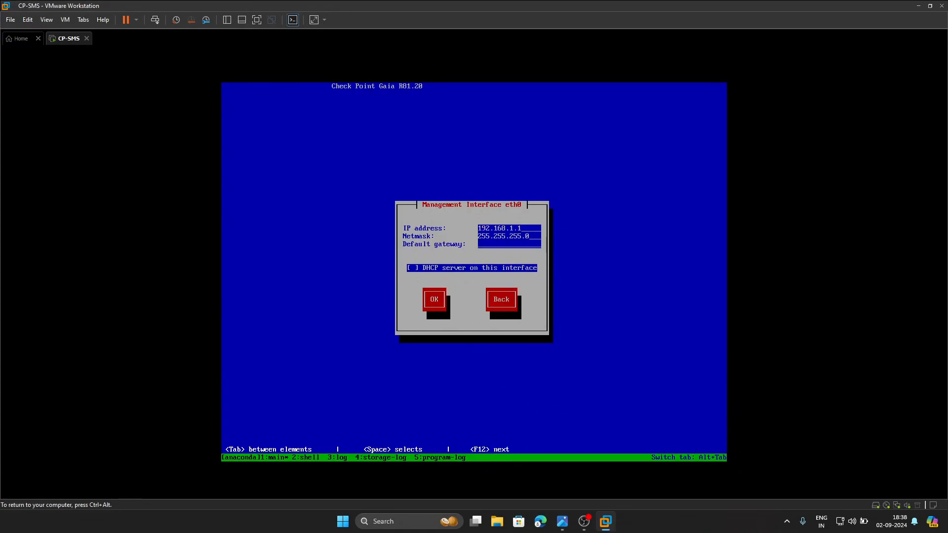
type("00.100")
key("Tab")
key("BackSpace")
key("BackSpace")
type("0")
key("Tab")
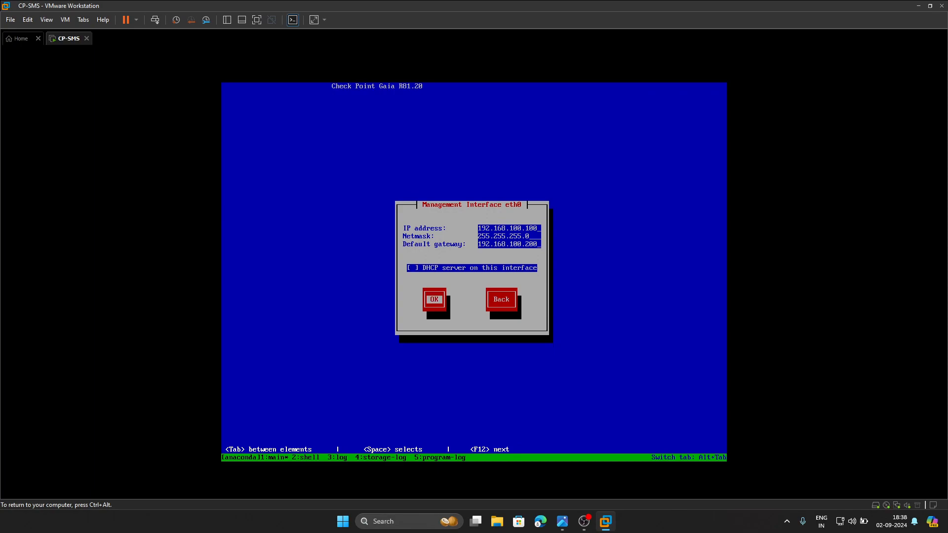
key("Return")
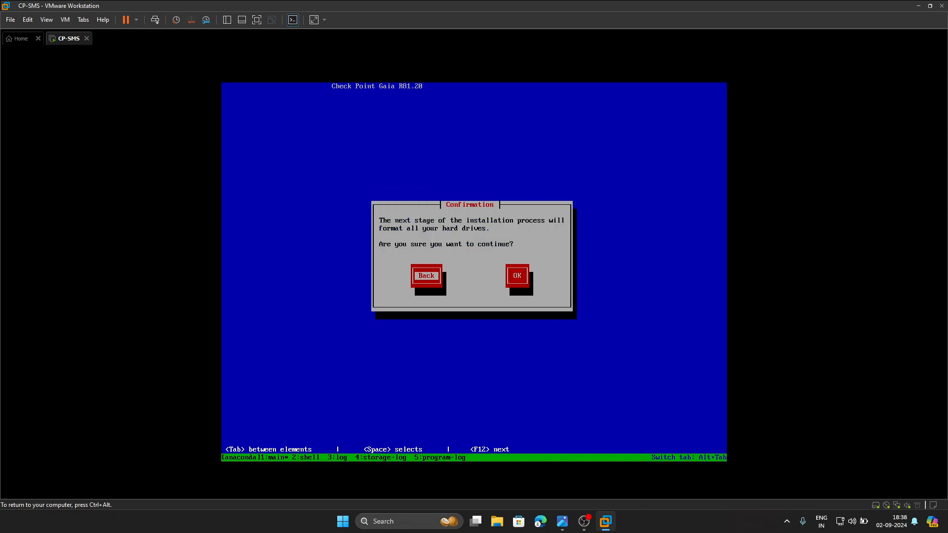
- Confirm formatting the hard drives to install Gaia, and boot the installed system in normal mode
key("Tab")
key("Return")
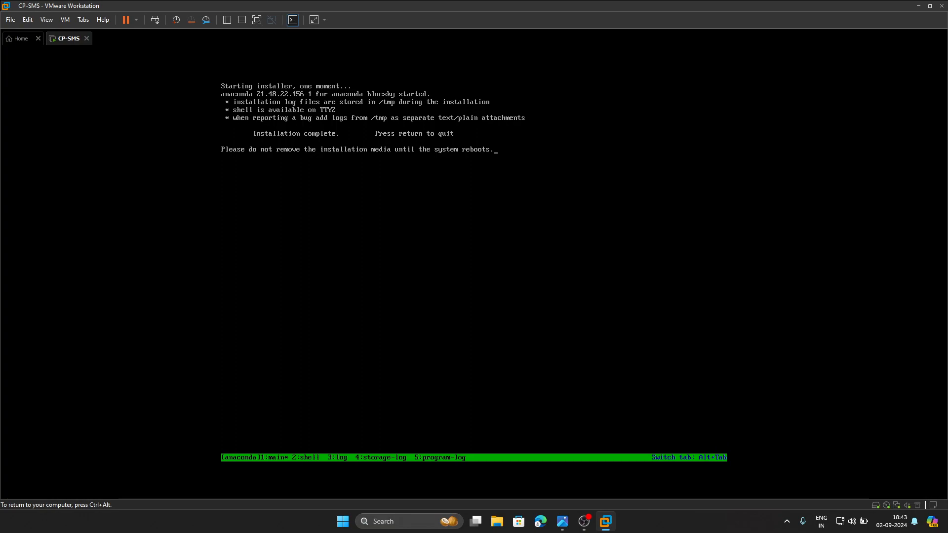
key("Return")
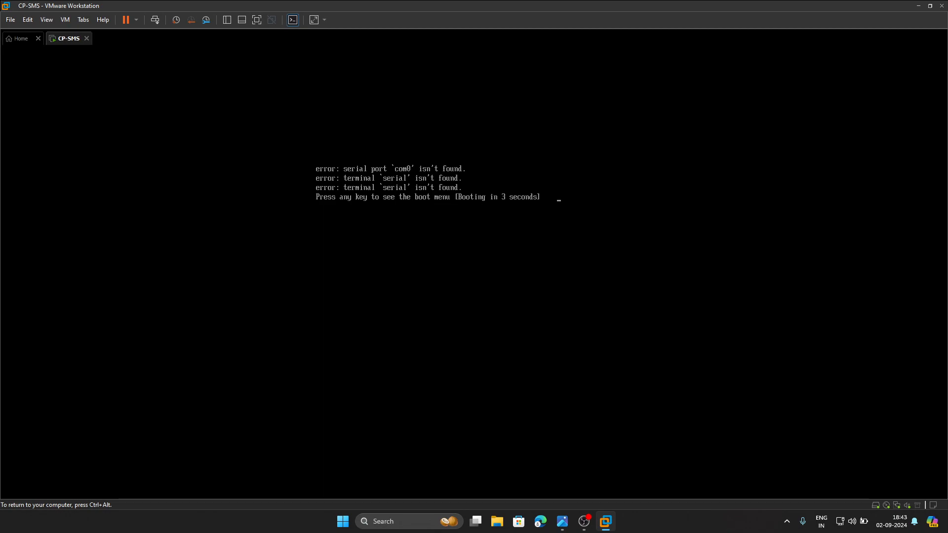
key("Escape")
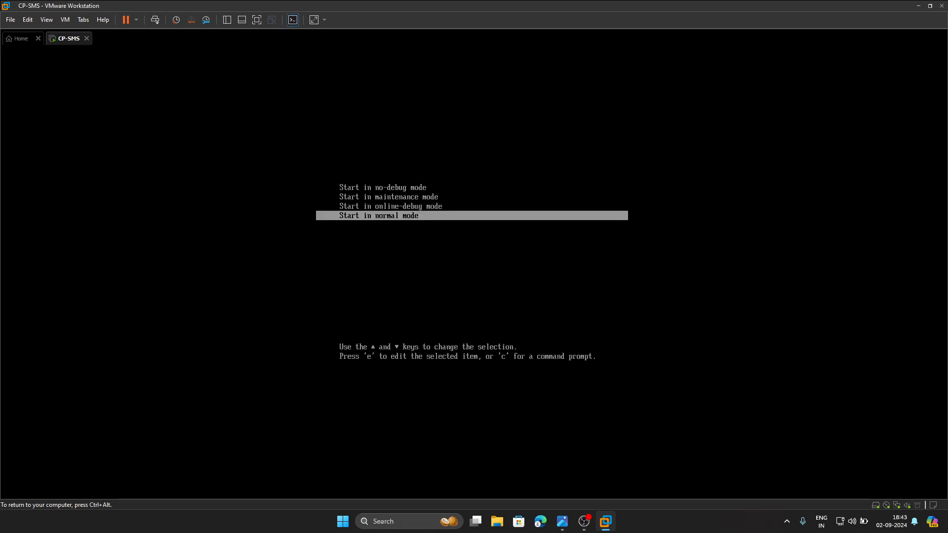
key("Return")
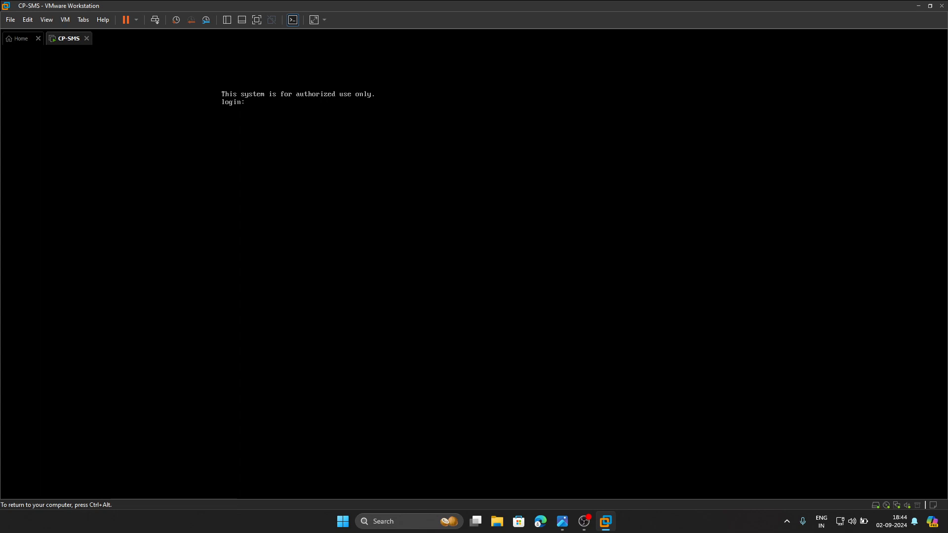
- Open a new InPrivate window in Microsoft Edge and check the CP-SMS address in the topology diagram
key("ctrl+alt")
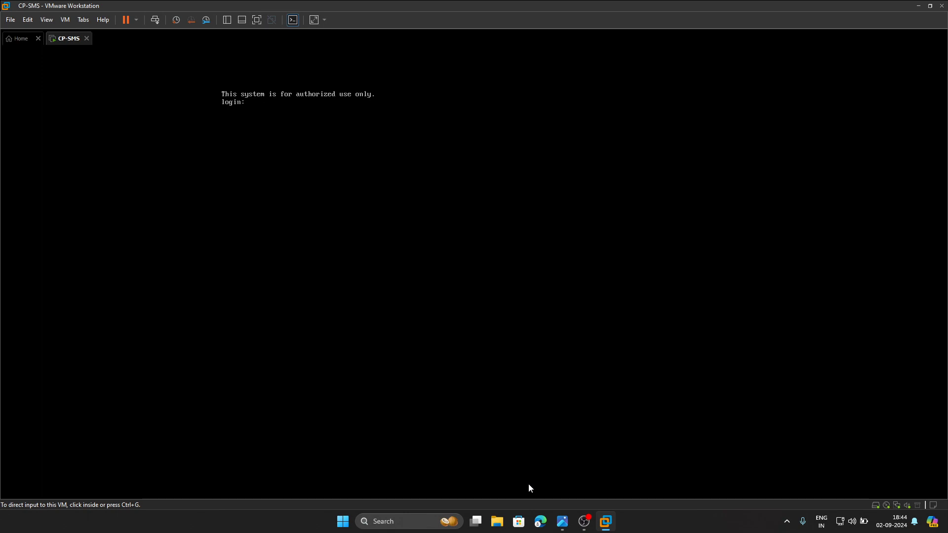
right_click(541, 522)
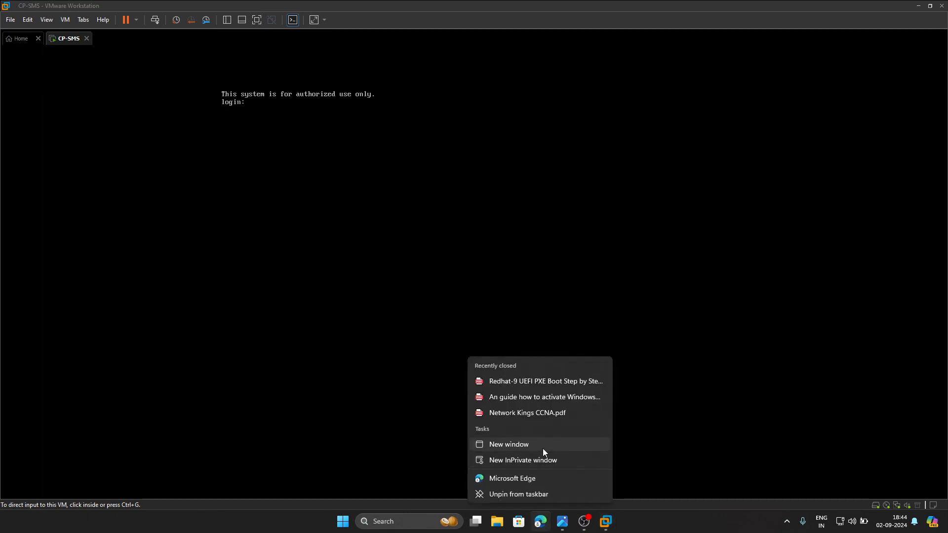
left_click(507, 460)
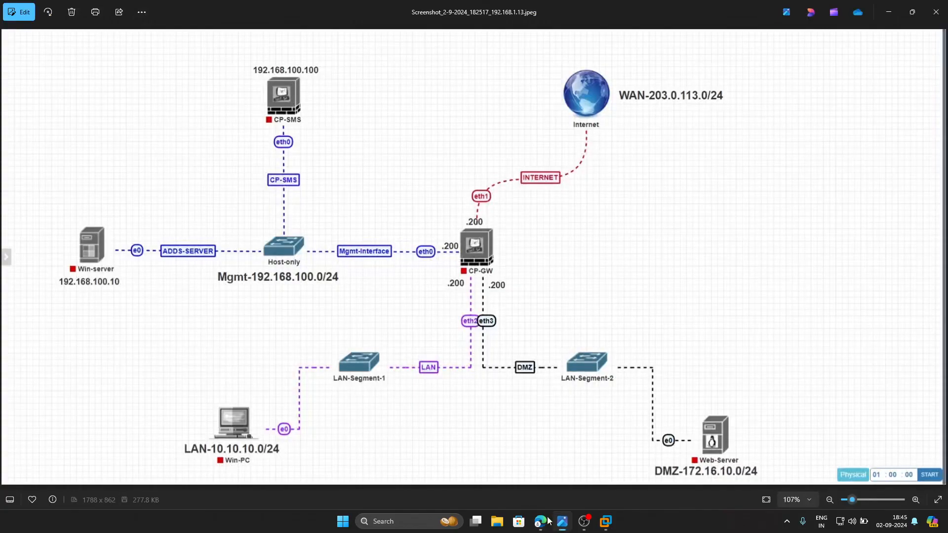
left_click(562, 521)
left_click(540, 522)
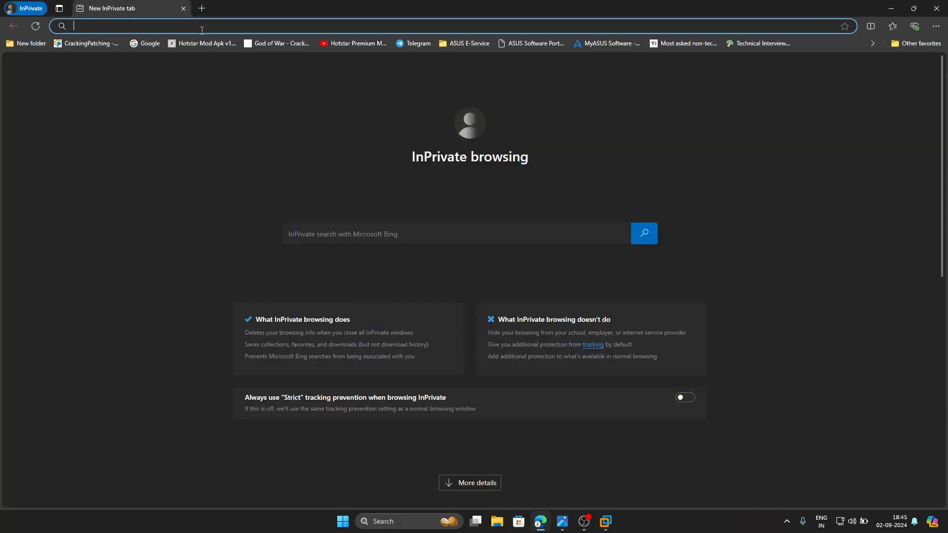
type("htpp")
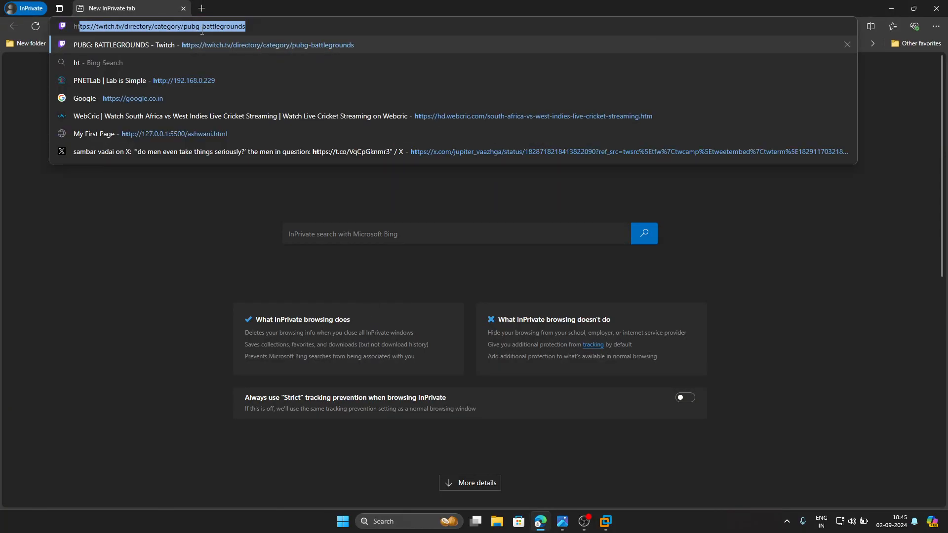
key("BackSpace")
key("BackSpace")
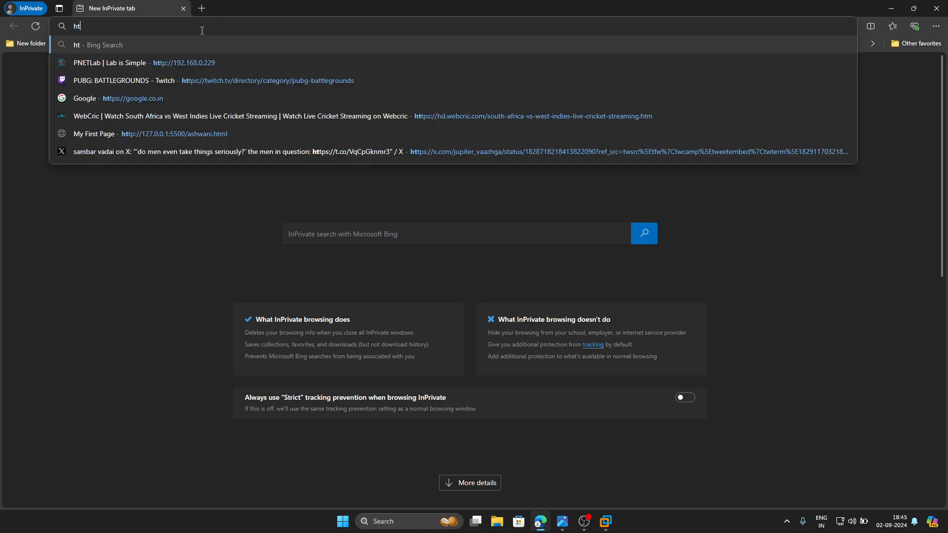
type("tps://")
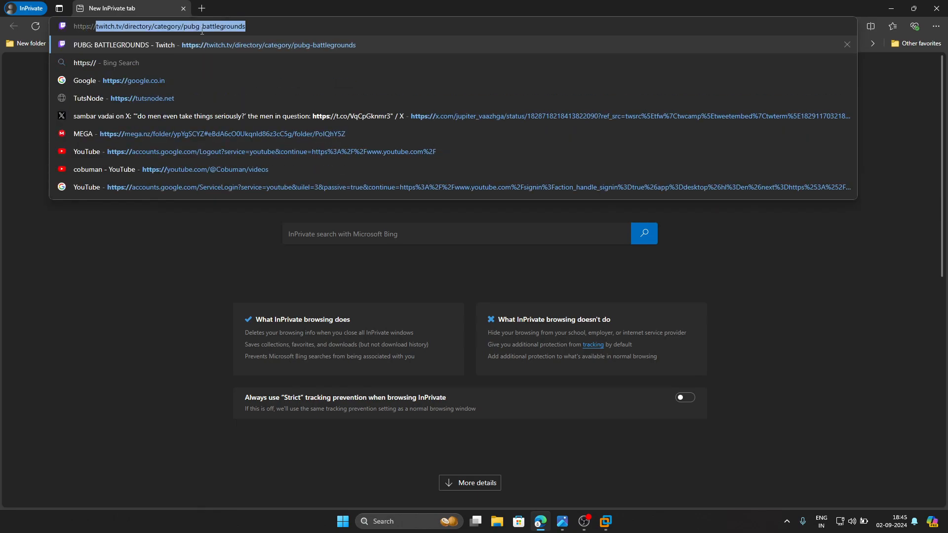
type("192.16")
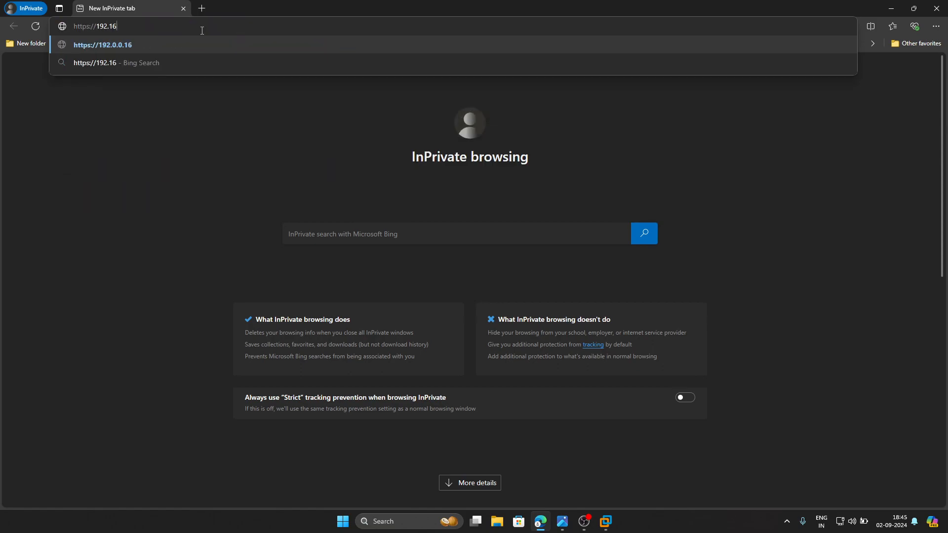
type("8.100.100")
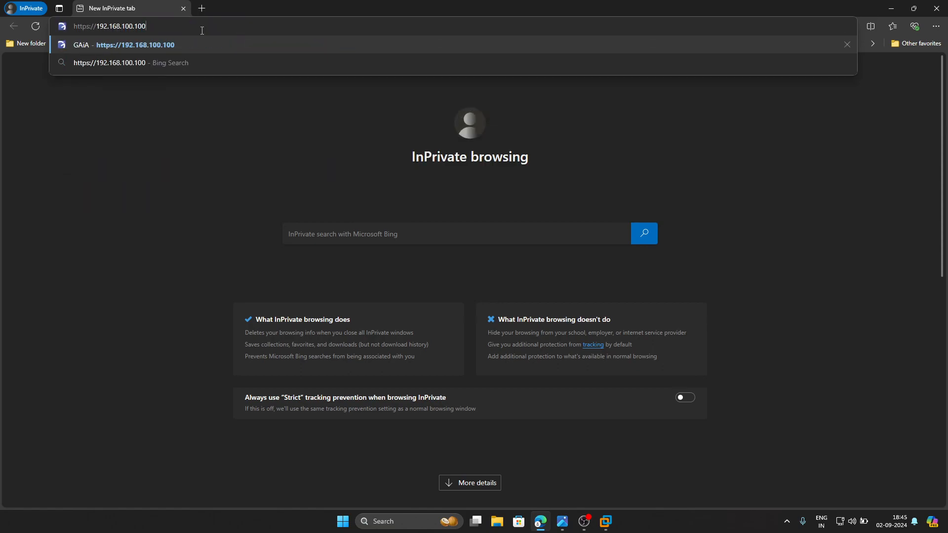
key("Return")
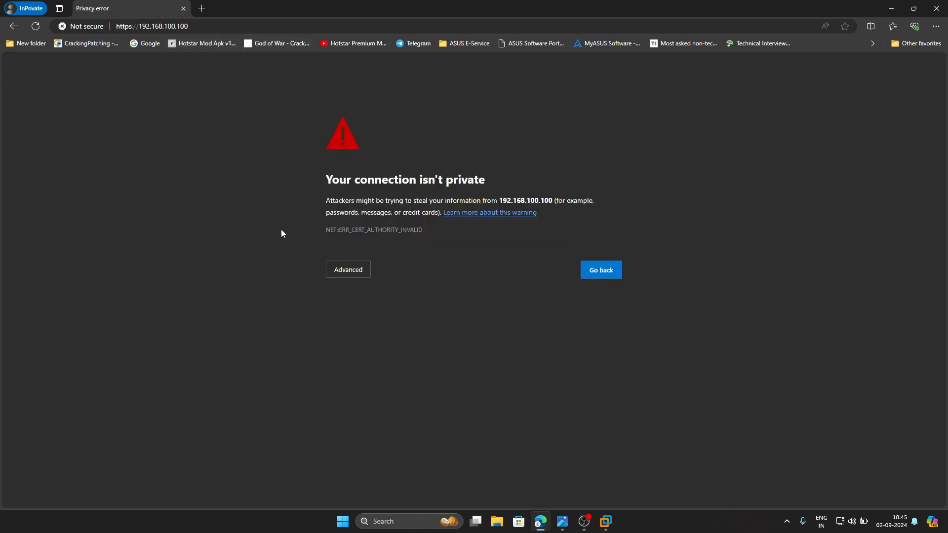
left_click(345, 272)
left_click(395, 348)
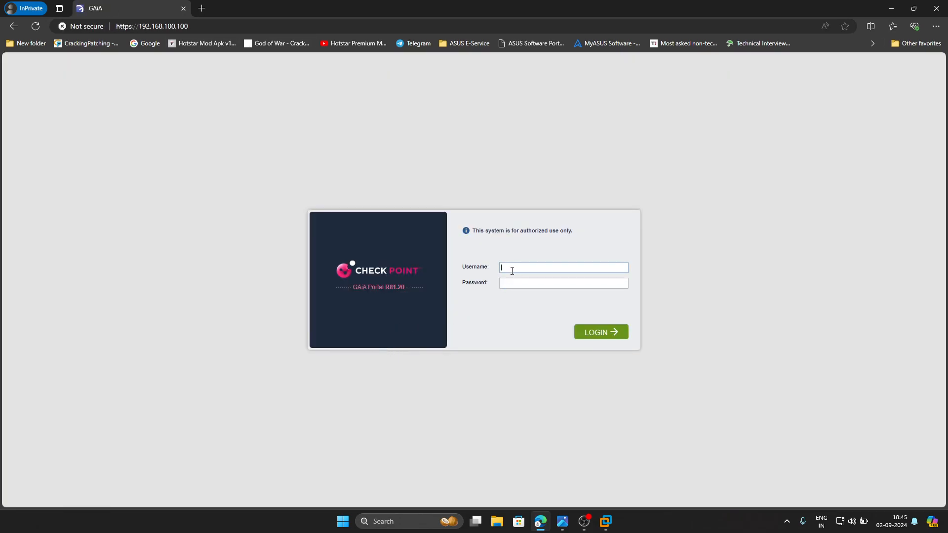
- Log in to the Gaia Portal as admin with the account password
type("inm")
key("BackSpace")
key("Return")
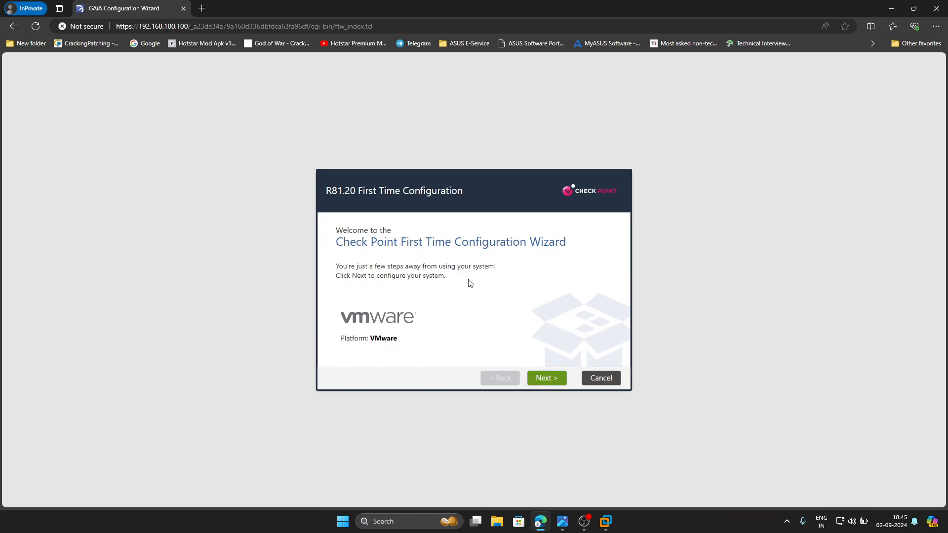
- Start the First Time Configuration Wizard, continue with R81.20 configuration and accept the eth0 management connection settings
left_click(551, 384)
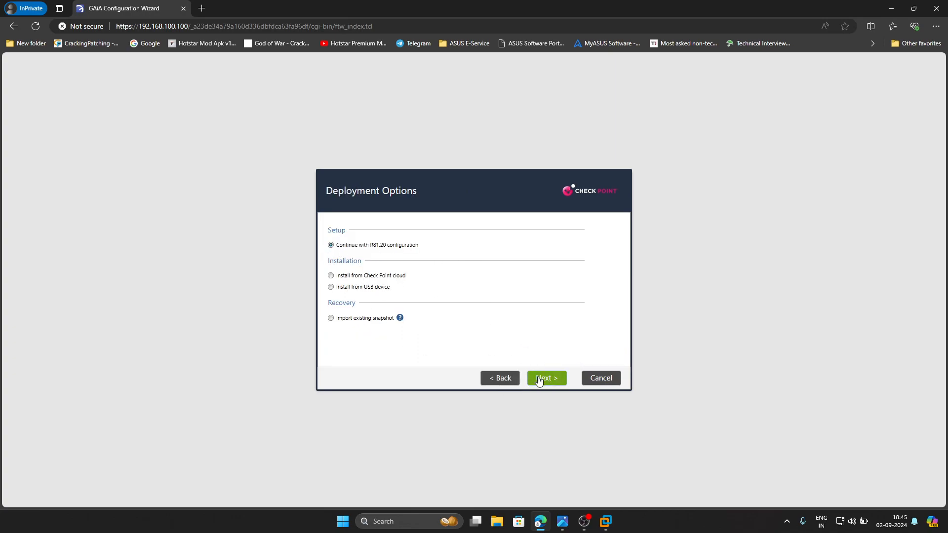
left_click(539, 379)
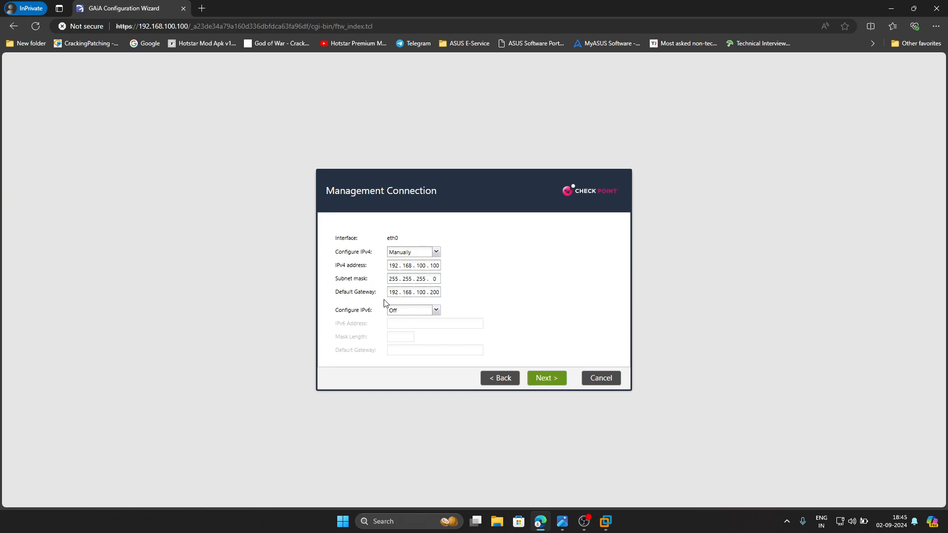
left_click(543, 379)
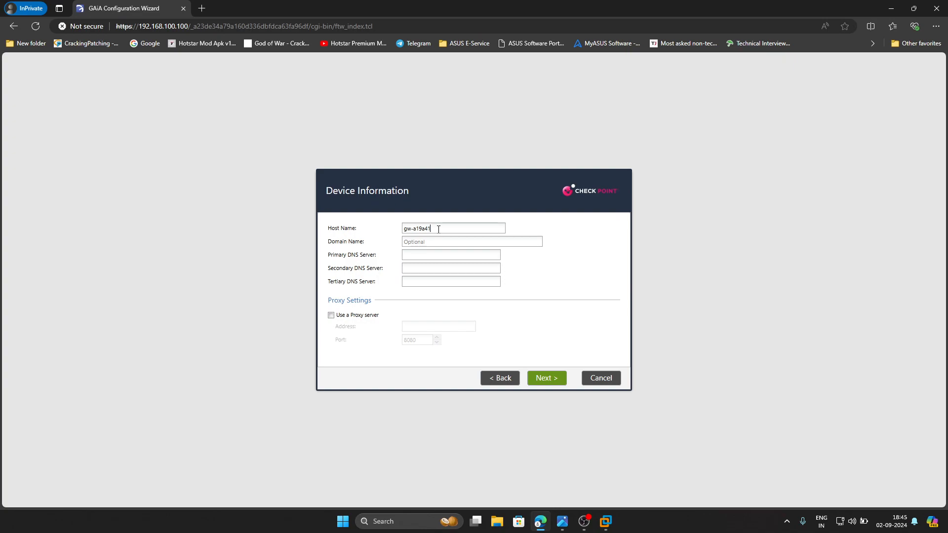
- Replace the default device host name with CP-SMS
key("BackSpace")
key("BackSpace")
key("BackSpace")
key("BackSpace")
key("BackSpace")
key("BackSpace")
key("BackSpace")
key("BackSpace")
type("CP-SM")
- Set the DNS servers to 192.168.1.1 primary, 8.8.8.8 secondary and 1.1.1.1 tertiary, and continue to the date and time settings
left_click(434, 257)
type("192.168.1.1")
key("Tab")
type("8.8.8.8")
left_click(432, 279)
type("1.1.1.1")
left_click(547, 383)
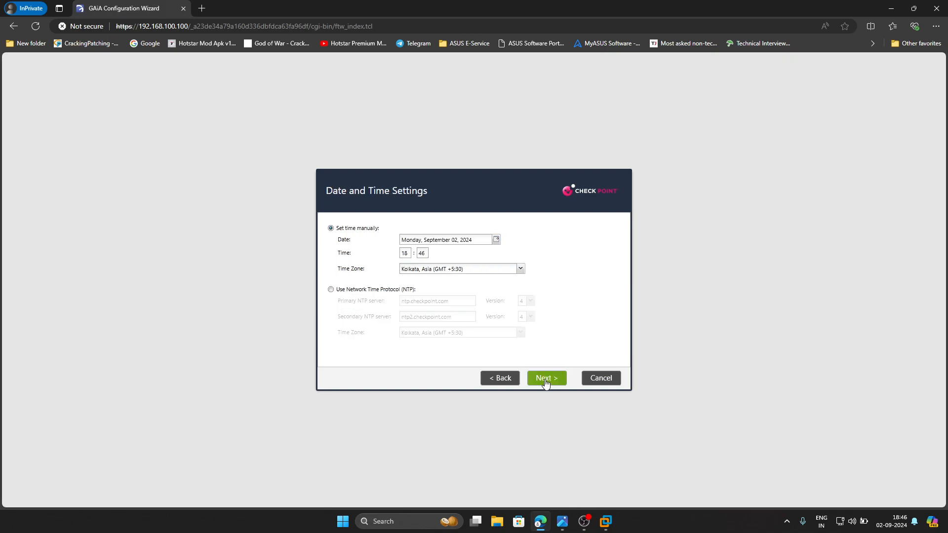
- Accept the default time settings and installation type, and exclude Security Gateway so that only primary Security Management is installed
left_click(542, 383)
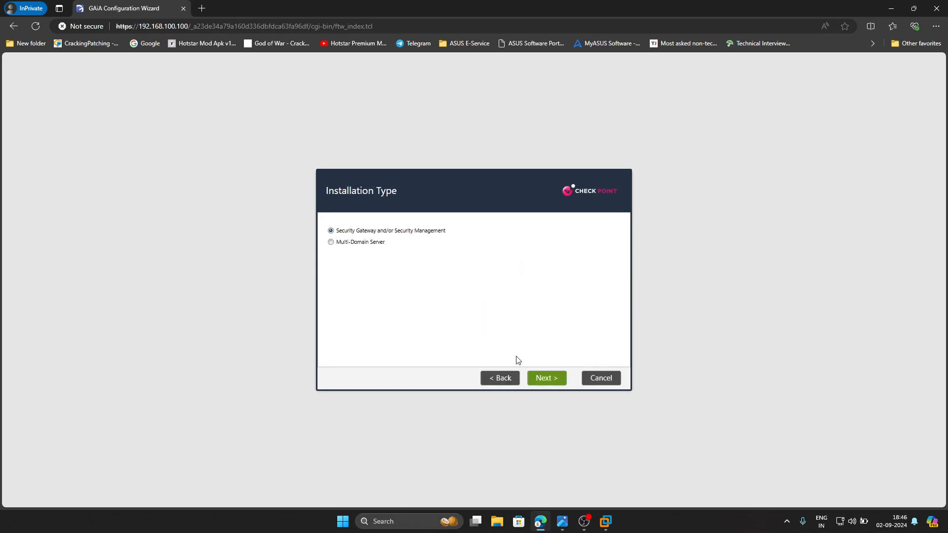
left_click(541, 384)
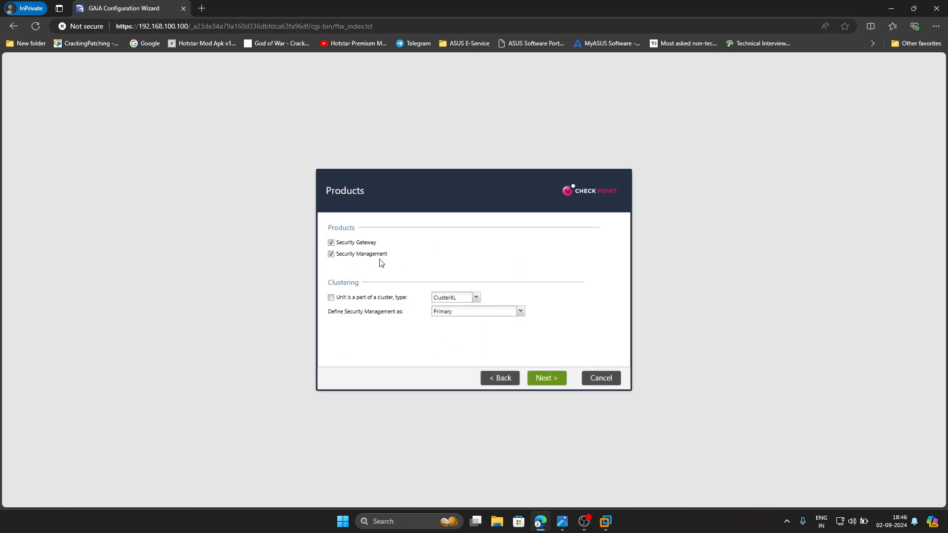
left_click(349, 244)
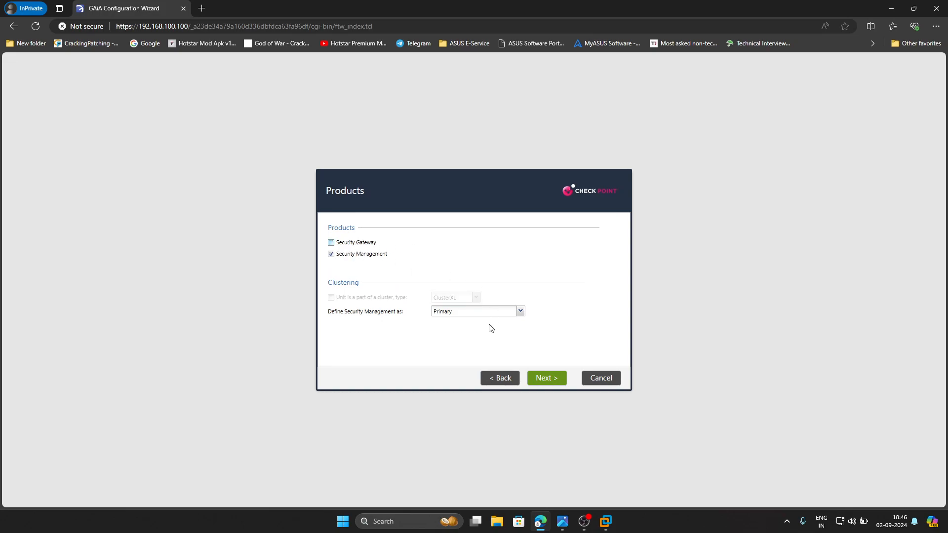
left_click(537, 384)
- Keep GUI client access from any IP address, finish the wizard and run the configuration through to the Gaia Portal overview
left_click(538, 383)
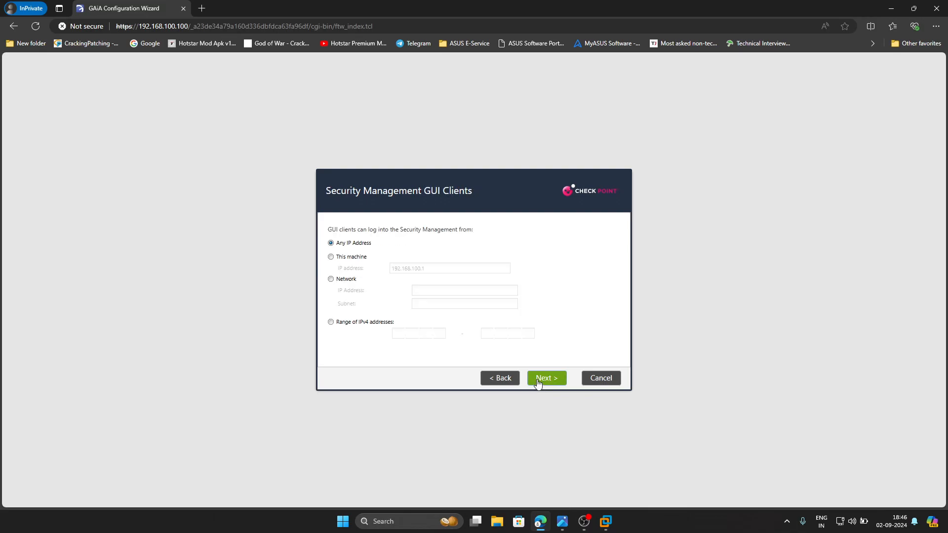
left_click(538, 384)
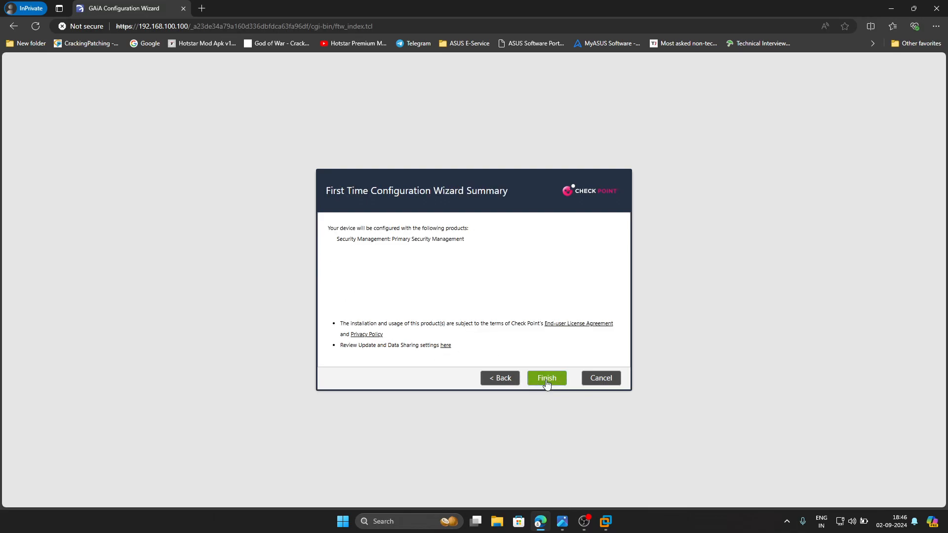
left_click(545, 380)
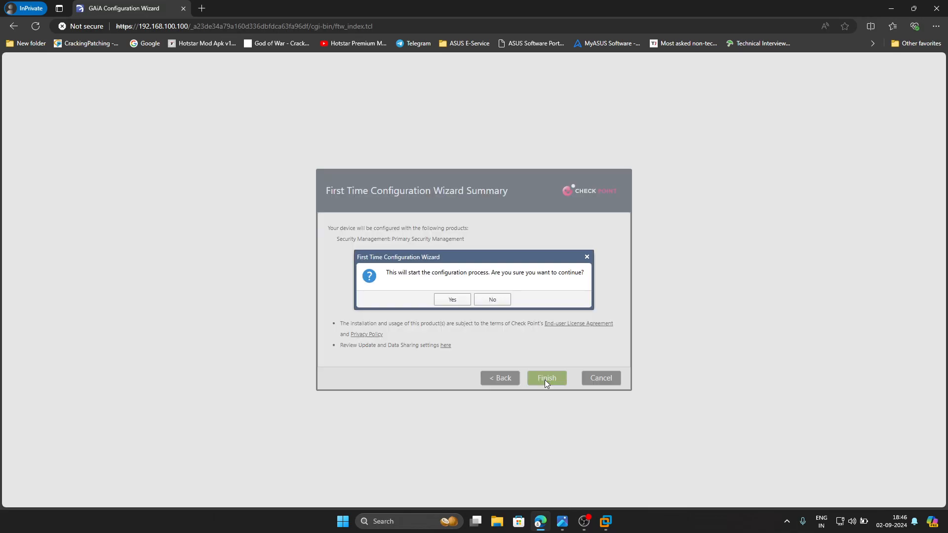
left_click(451, 300)
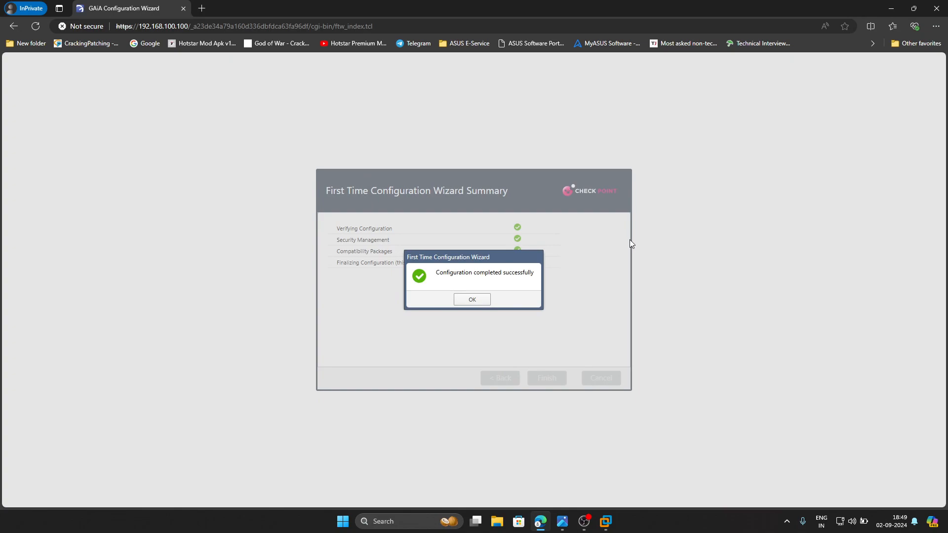
left_click(474, 300)
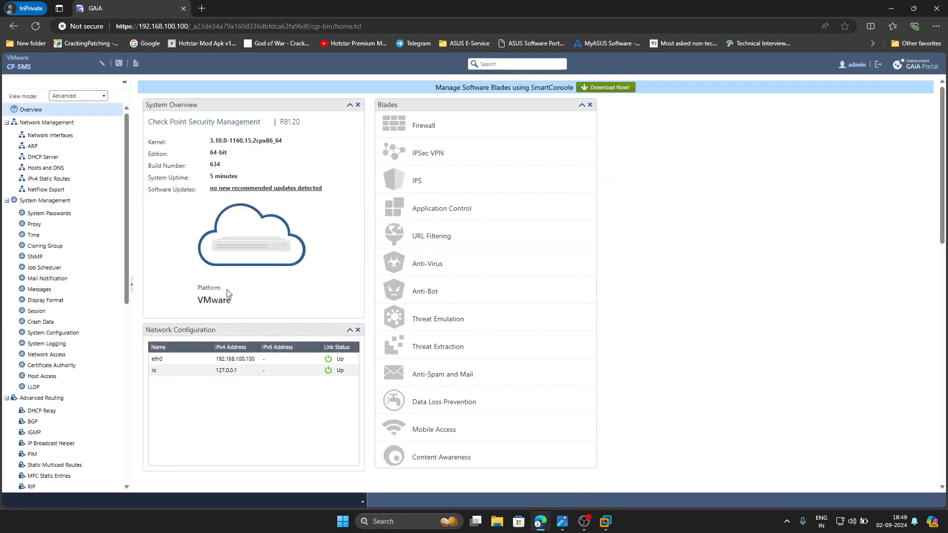
scroll(80, 446, "down", 5)
scroll(63, 299, "up", 4)
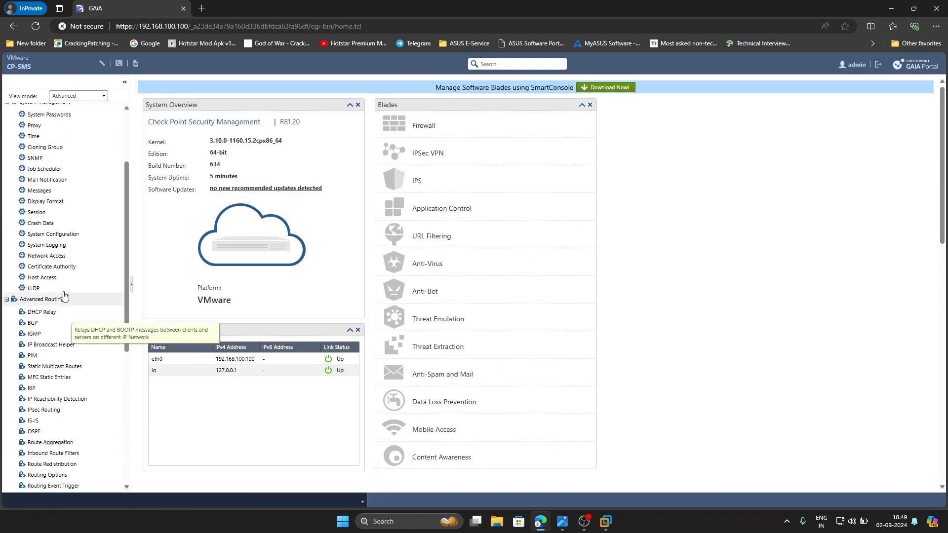
scroll(116, 232, "down", 2)
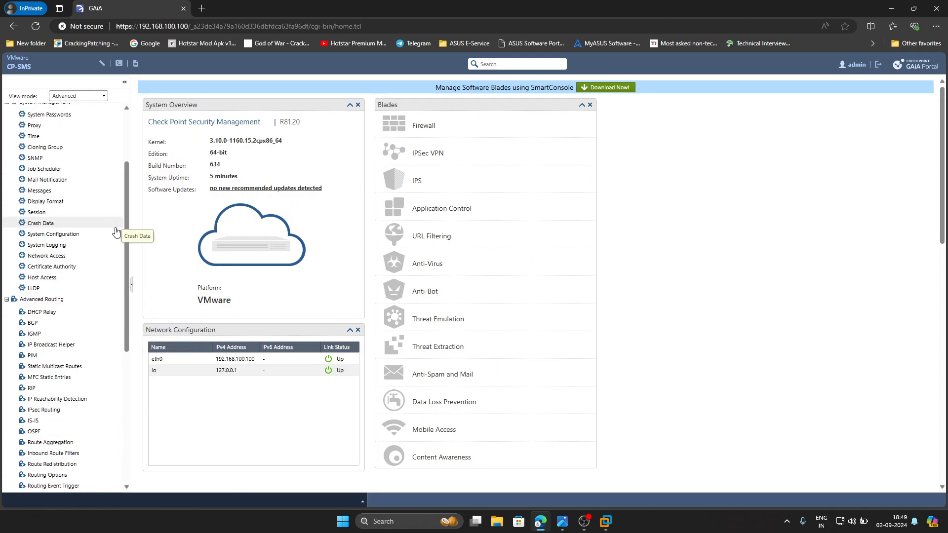
scroll(118, 245, "down", 2)
scroll(582, 284, "down", 5)
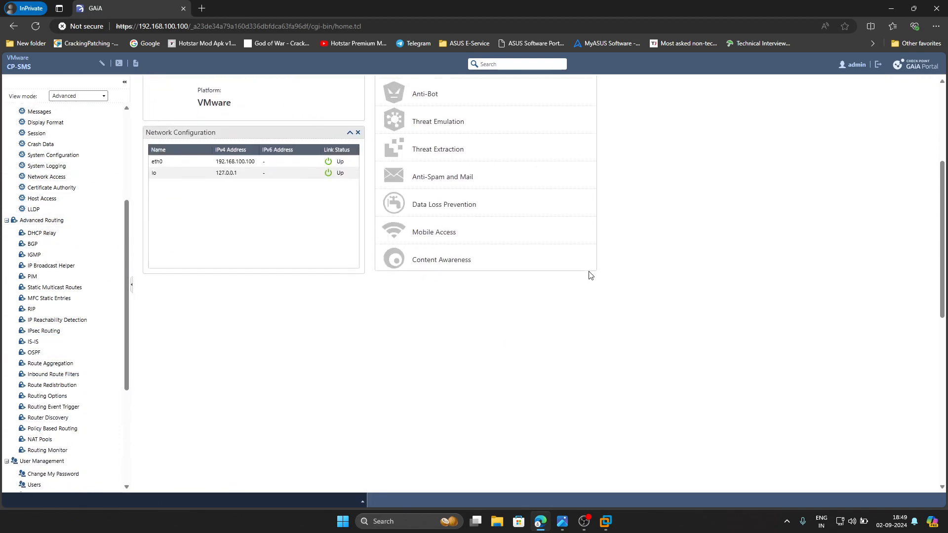